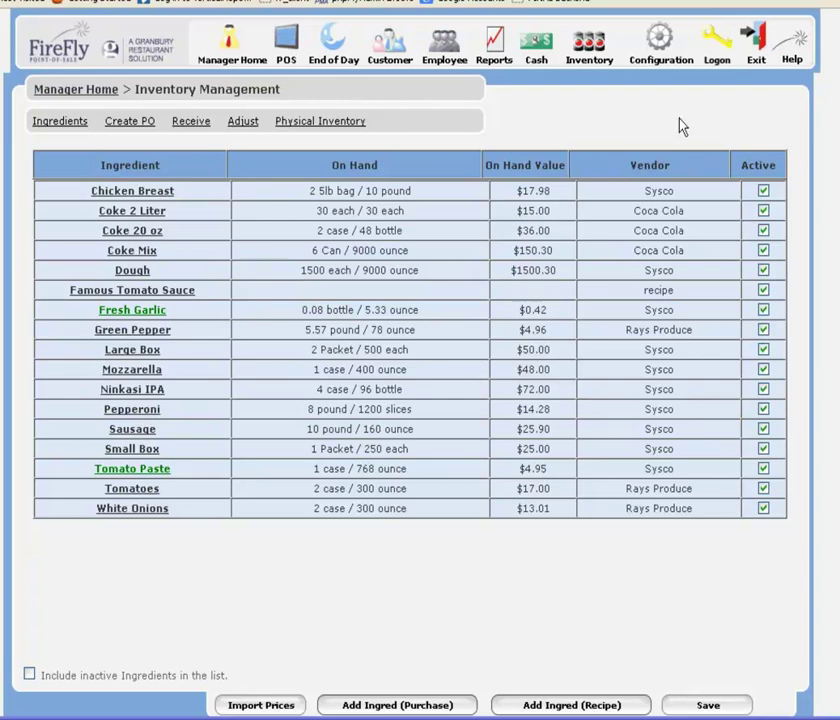
Open the ingredient setup of the Ninkasi IPA item in the Bottle Beer category of the Beer department.
{"action": "left_click", "coordinate": [660, 42]}
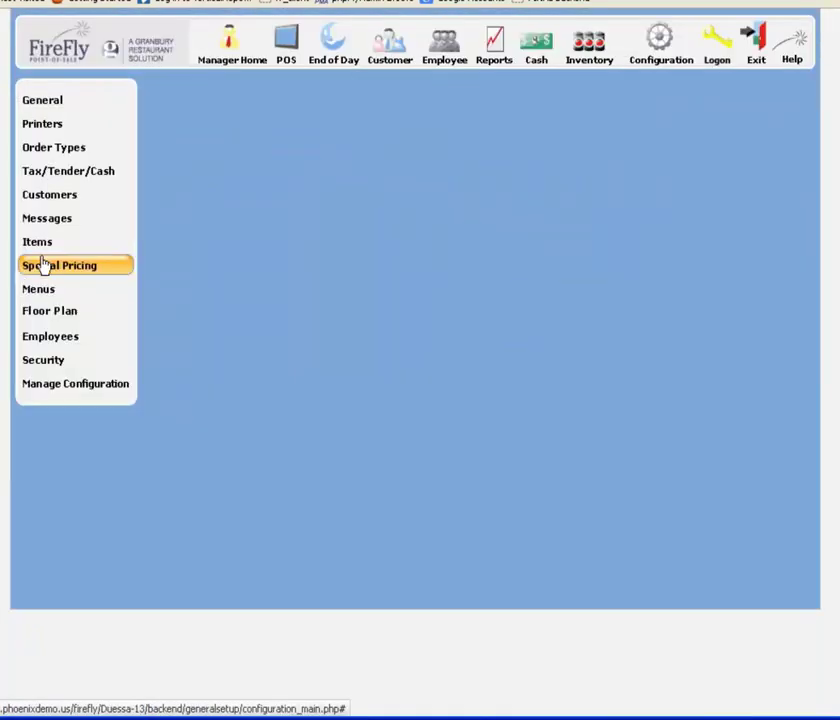
{"action": "left_click", "coordinate": [42, 247]}
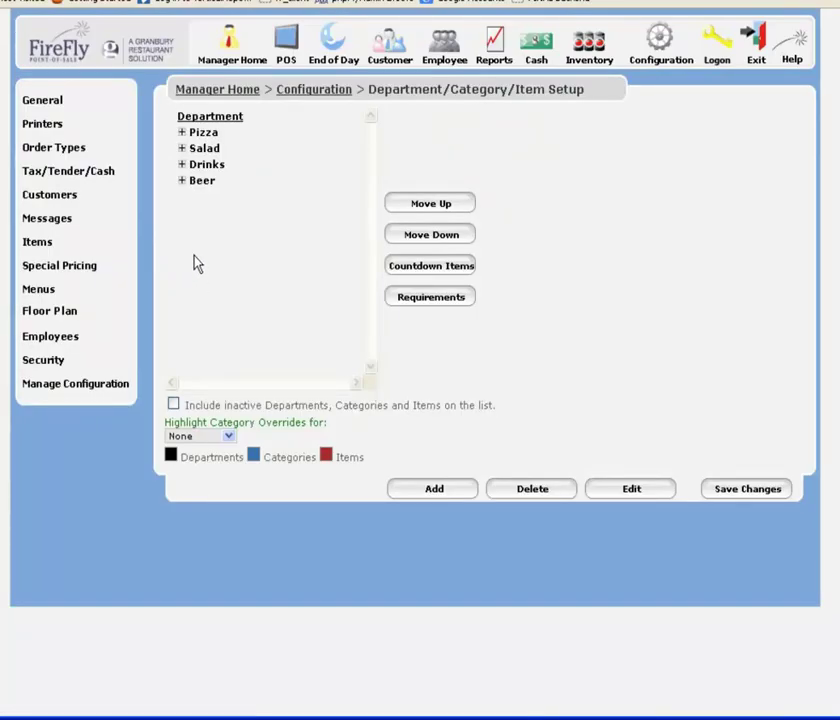
{"action": "left_click", "coordinate": [182, 183]}
{"action": "left_click", "coordinate": [190, 198]}
{"action": "left_click", "coordinate": [240, 327]}
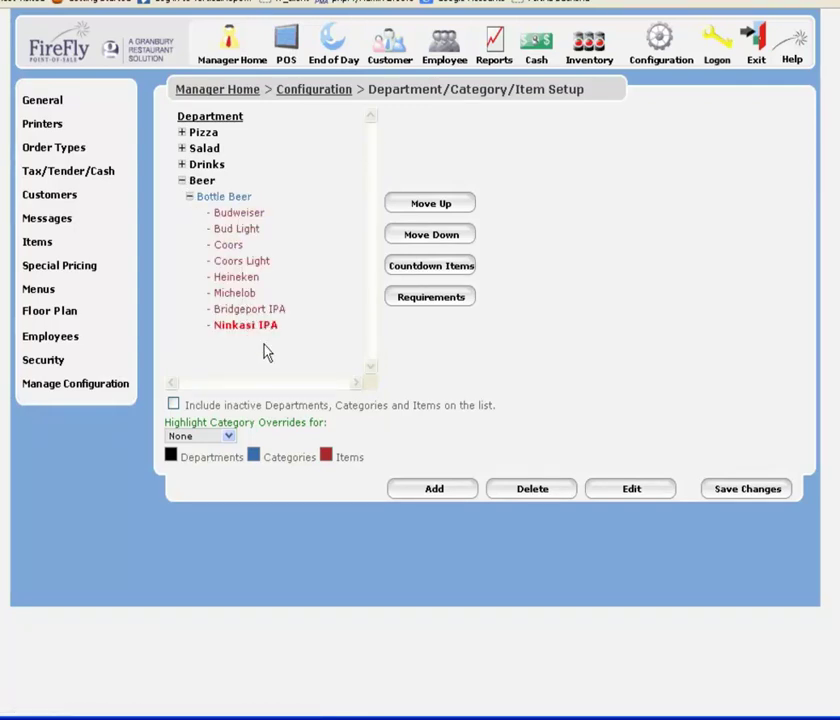
{"action": "left_click", "coordinate": [632, 492]}
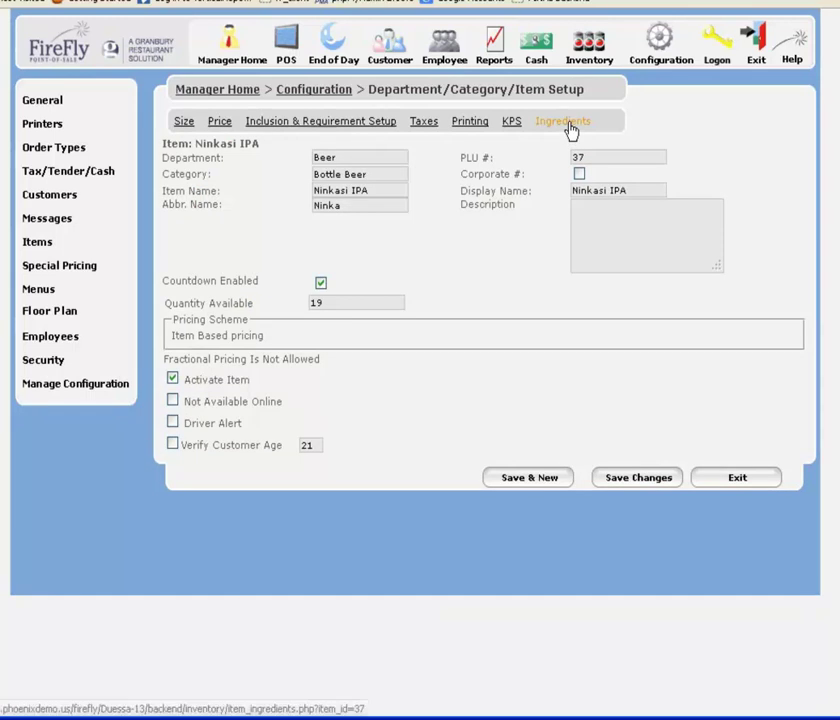
{"action": "left_click", "coordinate": [568, 126]}
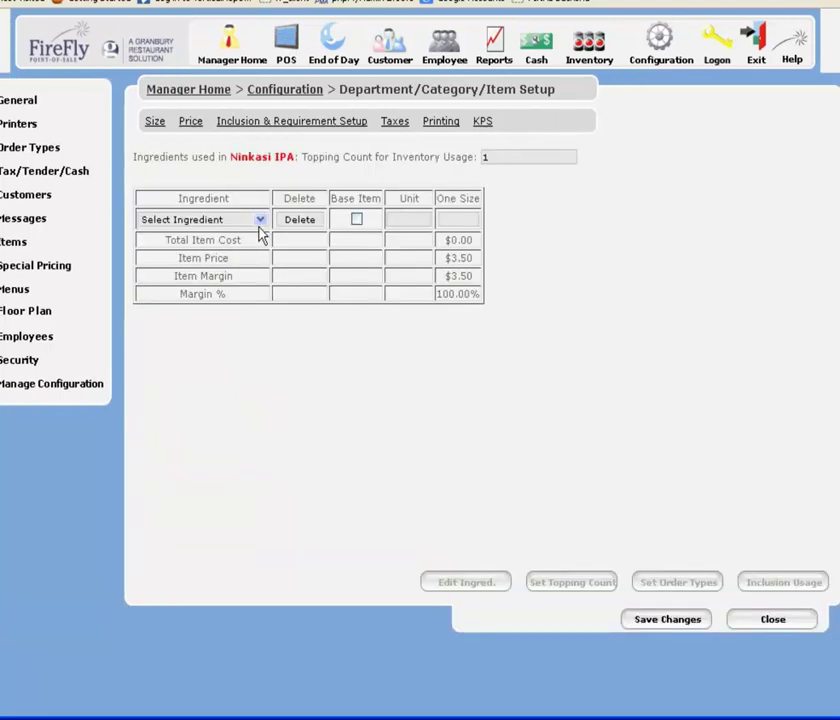
Add Ninkasi IPA as an ingredient of the beer item with a usage of 1 bottle for One Size.
{"action": "left_click", "coordinate": [260, 222]}
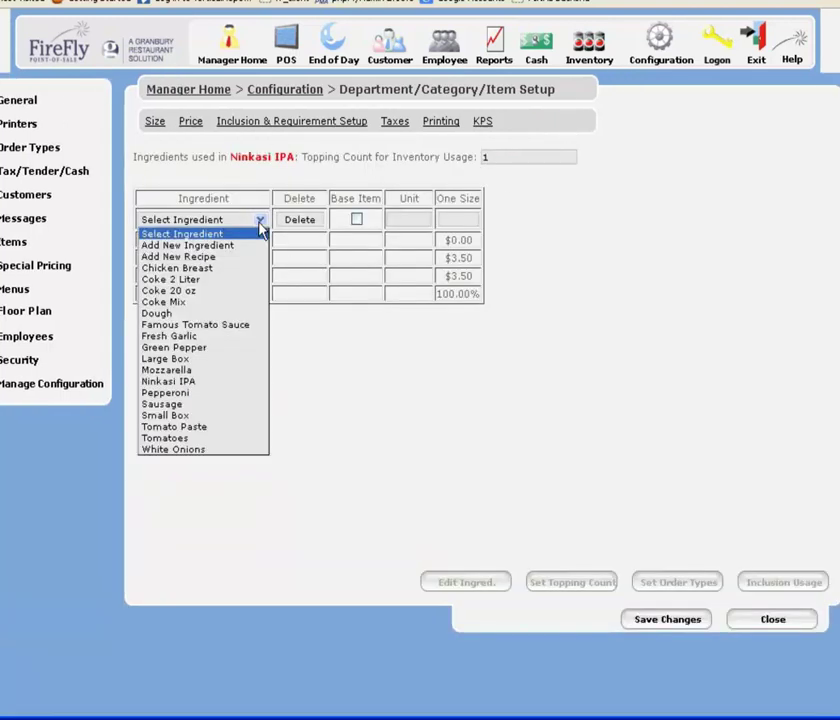
{"action": "left_click", "coordinate": [203, 384]}
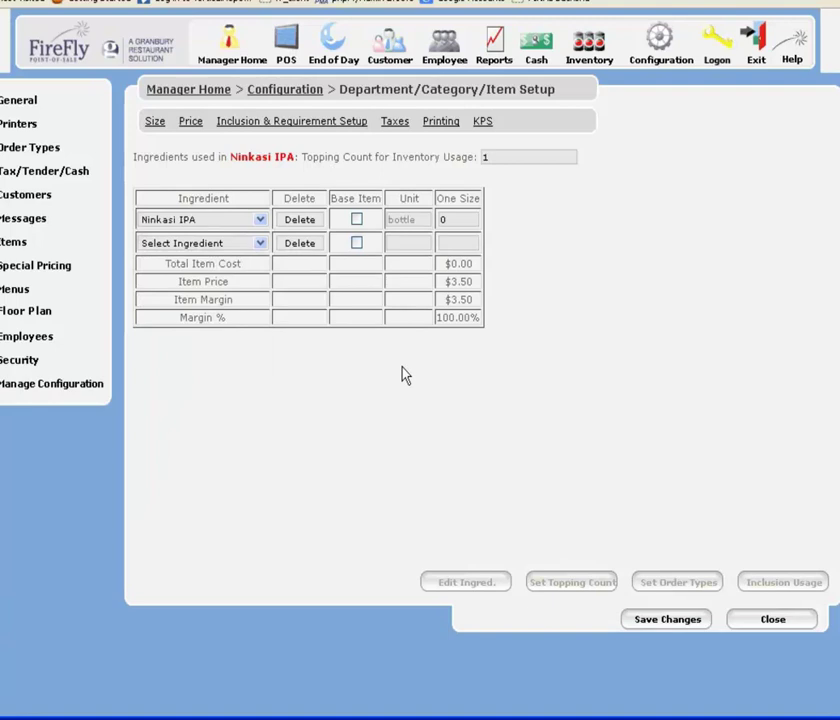
{"action": "left_click", "coordinate": [442, 220]}
{"action": "type", "text": "1"}
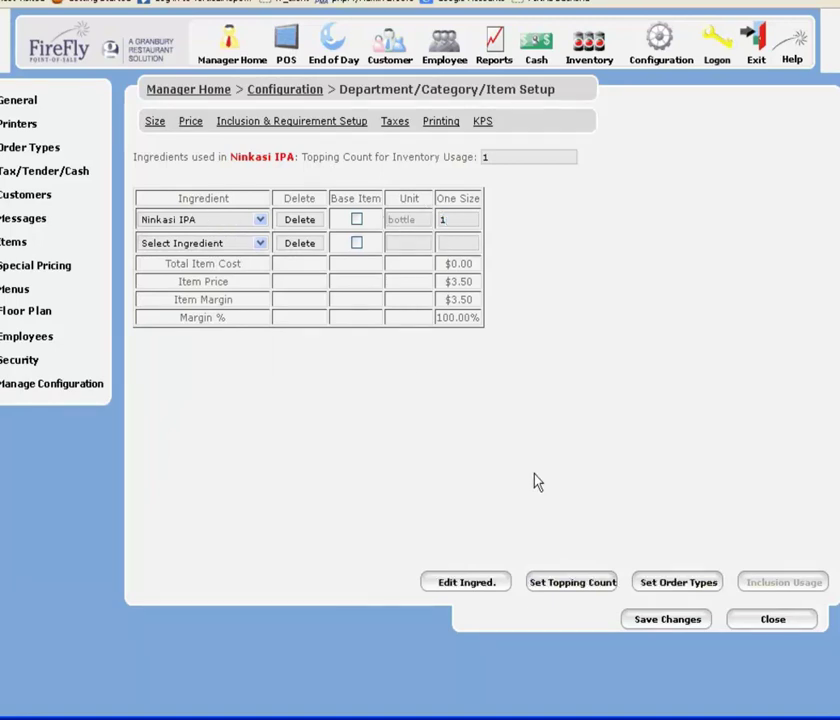
{"action": "left_click", "coordinate": [467, 241]}
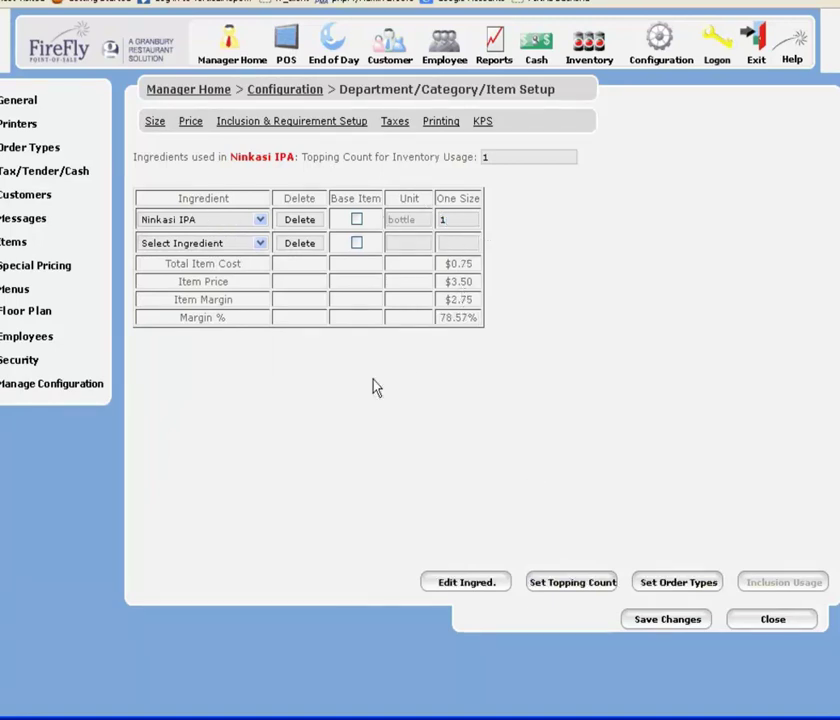
Review the Ninkasi IPA item's total cost, price and margin, and save the ingredient changes.
{"action": "double_click", "coordinate": [472, 266]}
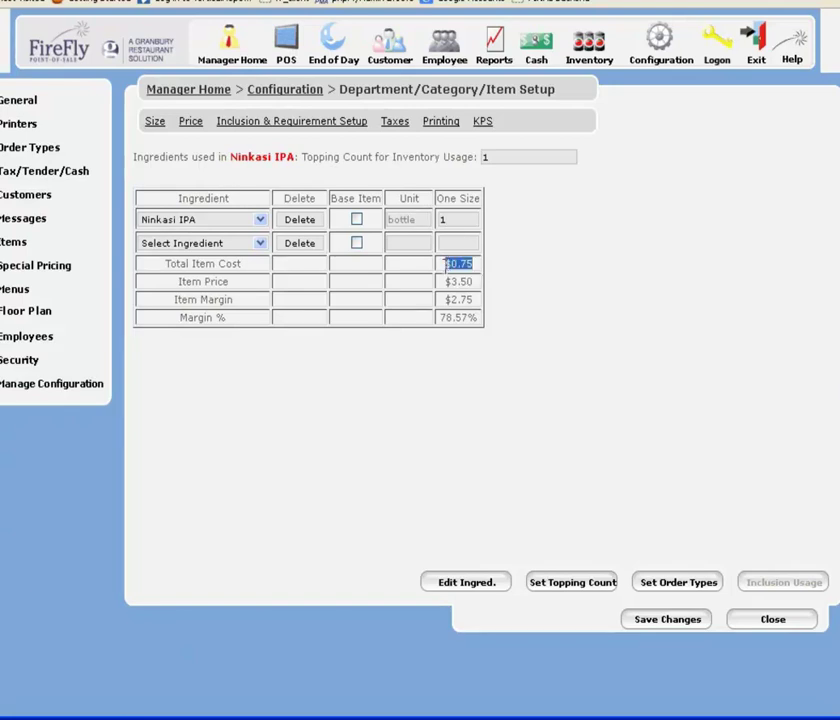
{"action": "double_click", "coordinate": [462, 282]}
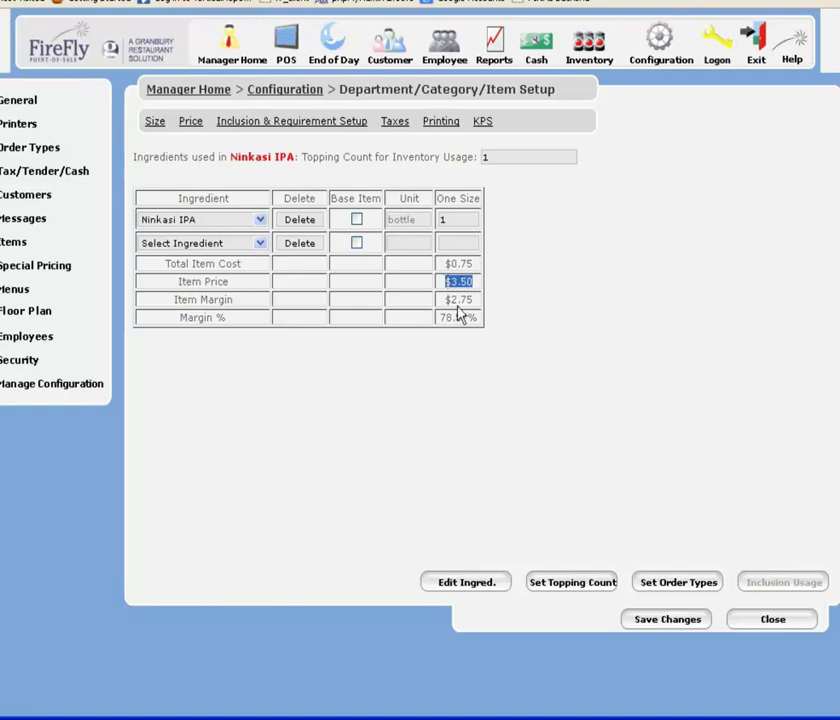
{"action": "double_click", "coordinate": [460, 300]}
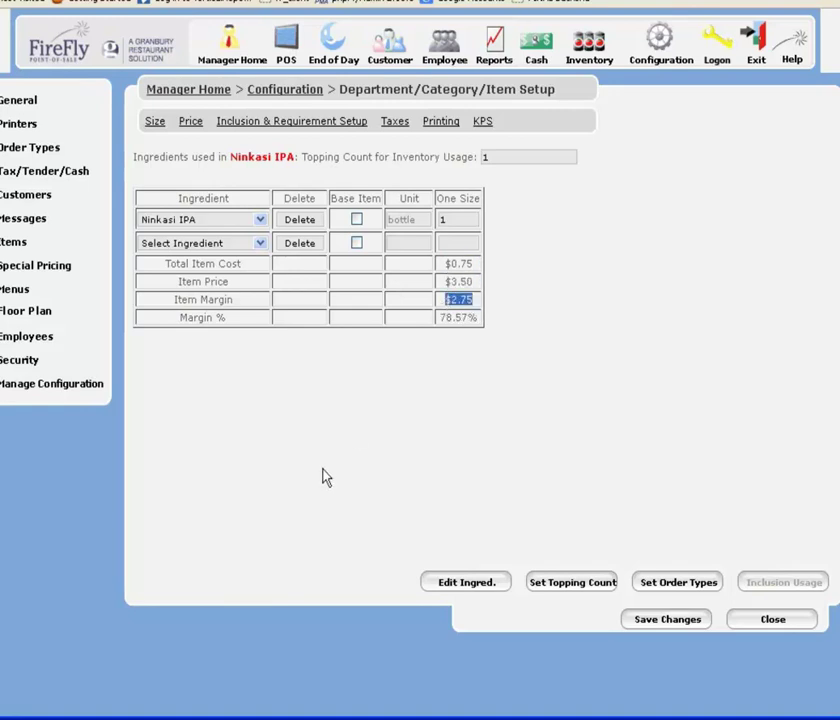
{"action": "left_click", "coordinate": [572, 718]}
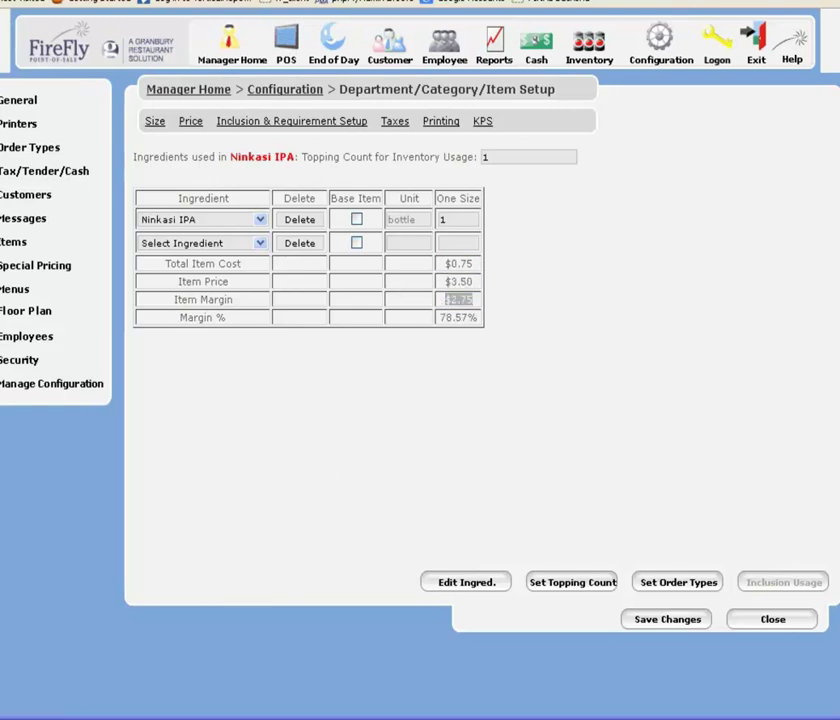
{"action": "left_click", "coordinate": [668, 620]}
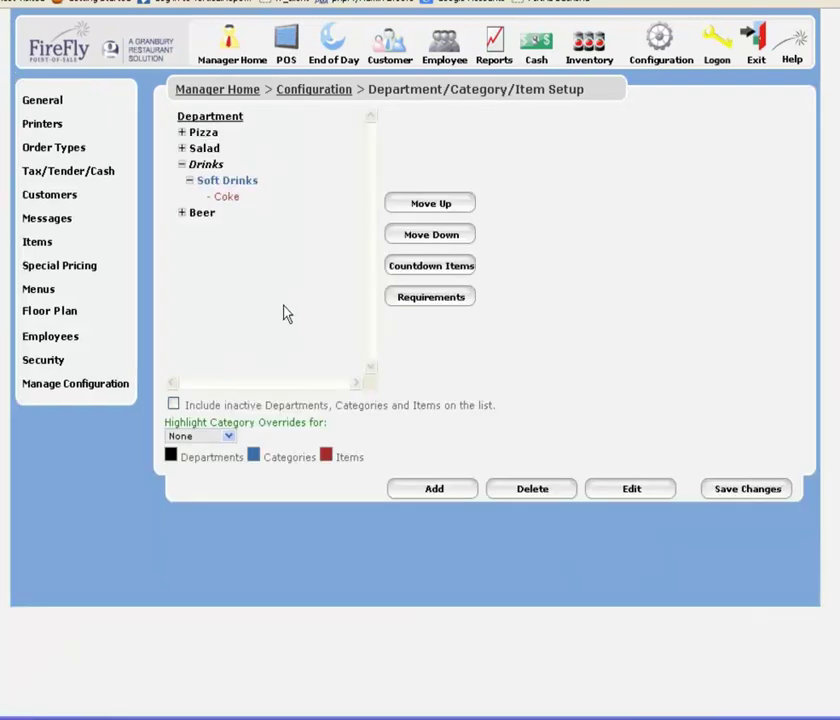
Open the ingredient setup of the Coke item in the Soft Drinks category.
{"action": "left_click", "coordinate": [226, 198]}
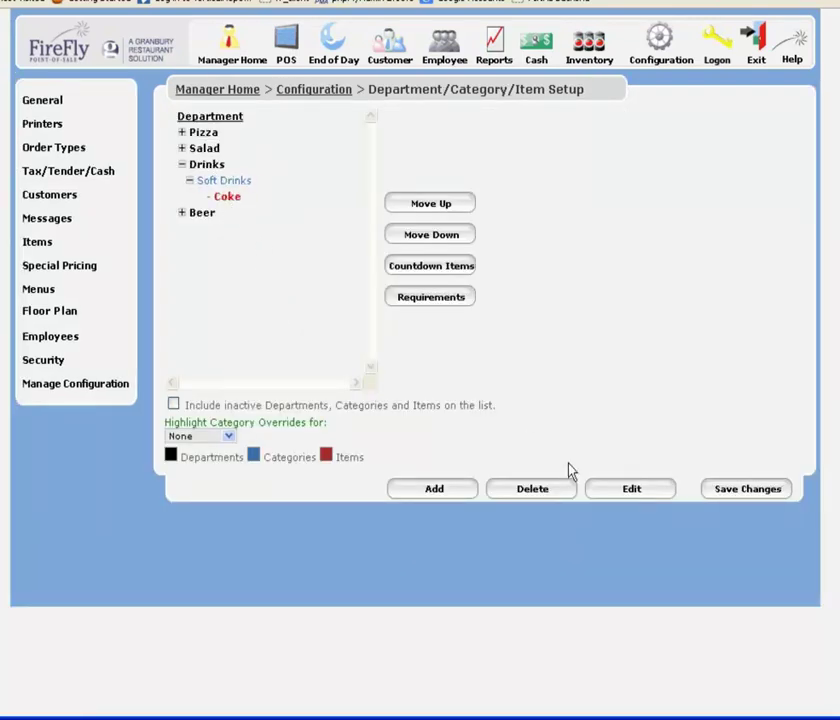
{"action": "left_click", "coordinate": [657, 495]}
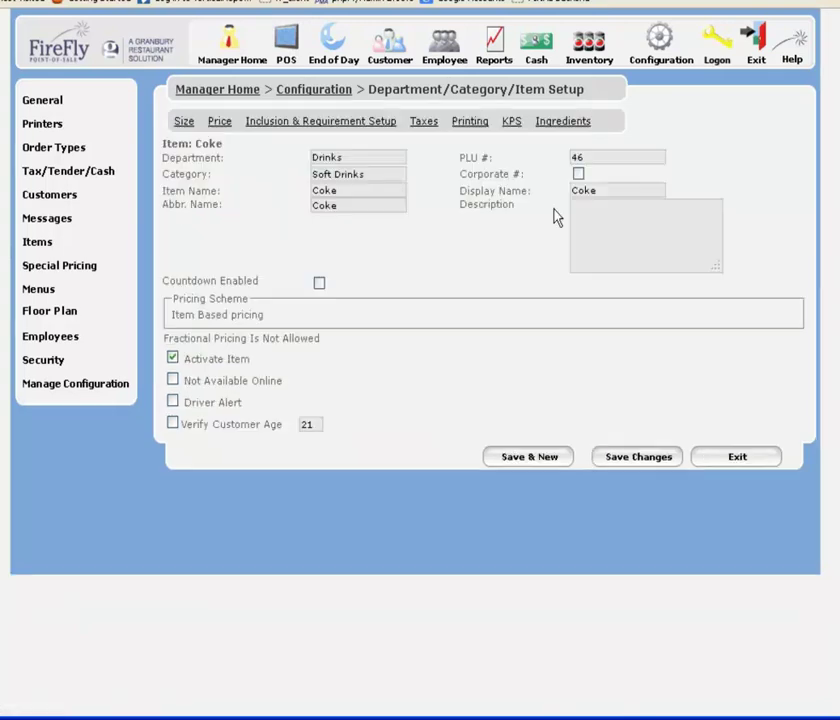
{"action": "left_click", "coordinate": [558, 124]}
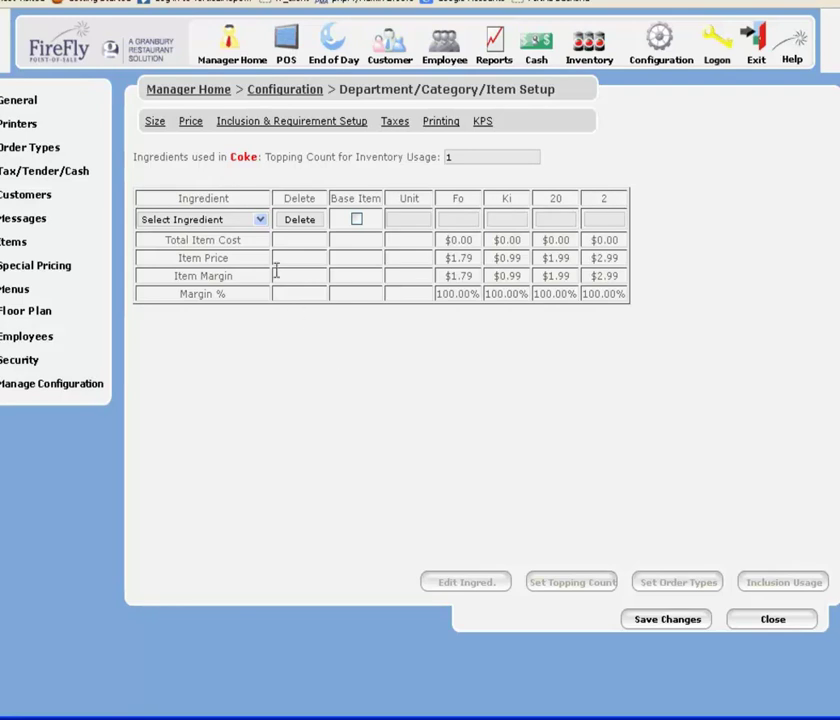
Add Coke 20 oz, Coke 2 Liter and Coke Mix as ingredients of the Coke item.
{"action": "left_click", "coordinate": [260, 220]}
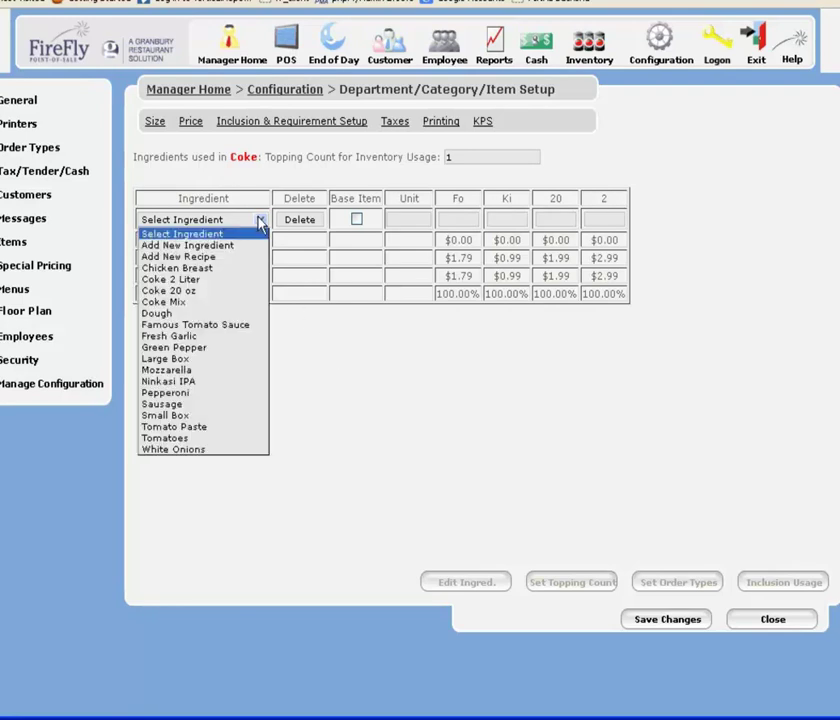
{"action": "left_click", "coordinate": [229, 300]}
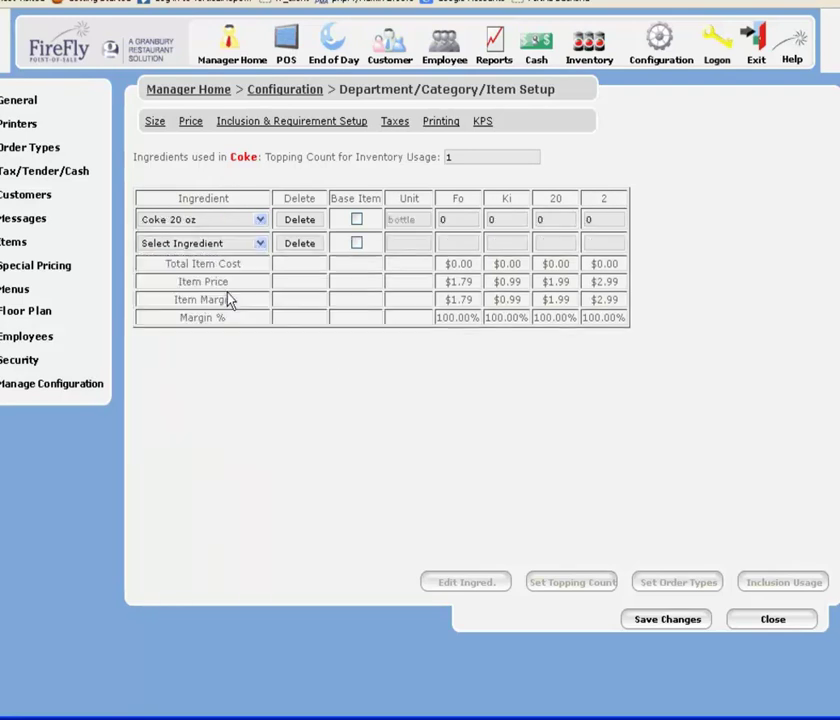
{"action": "left_click", "coordinate": [260, 244]}
{"action": "left_click", "coordinate": [229, 303]}
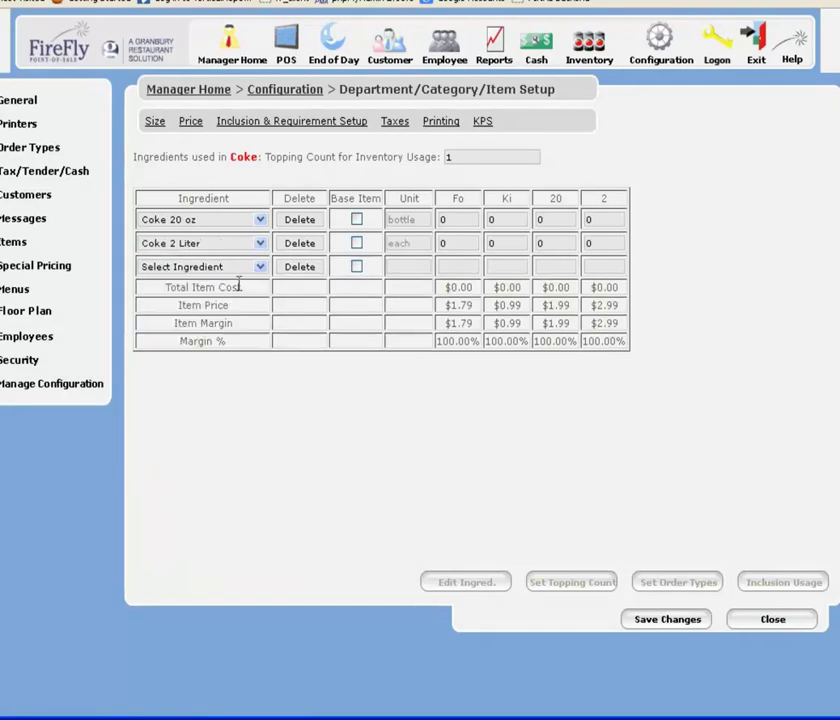
{"action": "left_click", "coordinate": [260, 267]}
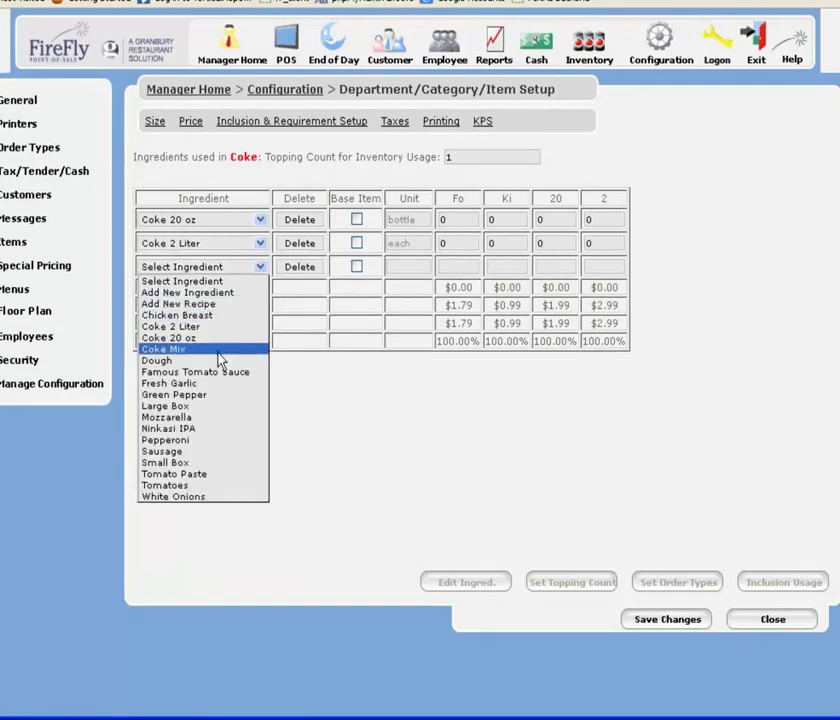
{"action": "left_click", "coordinate": [220, 352]}
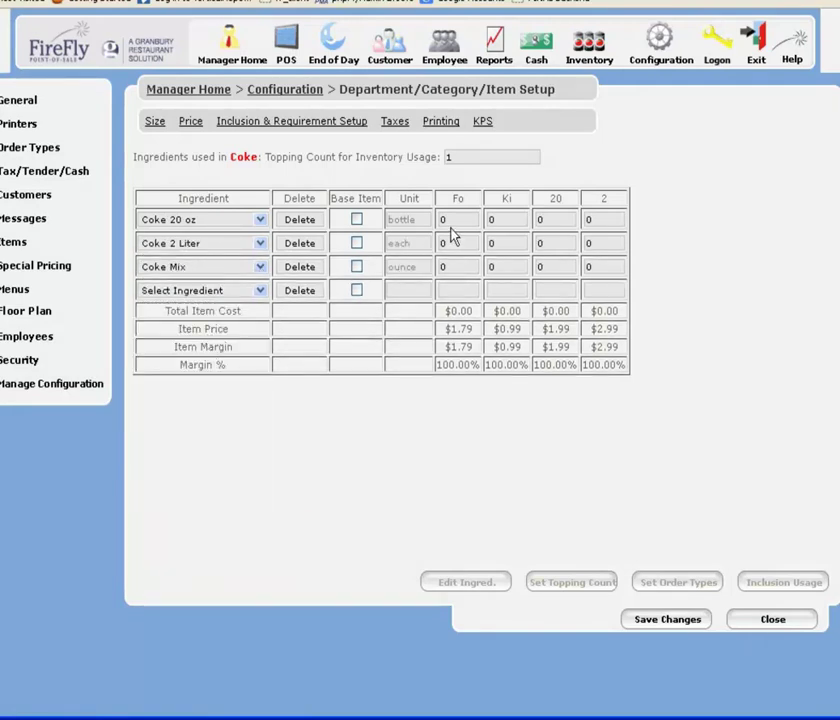
Set the usage to 1 bottle of Coke 20 oz for size 20 and 1 Coke 2 Liter for size 2.
{"action": "left_click", "coordinate": [541, 219]}
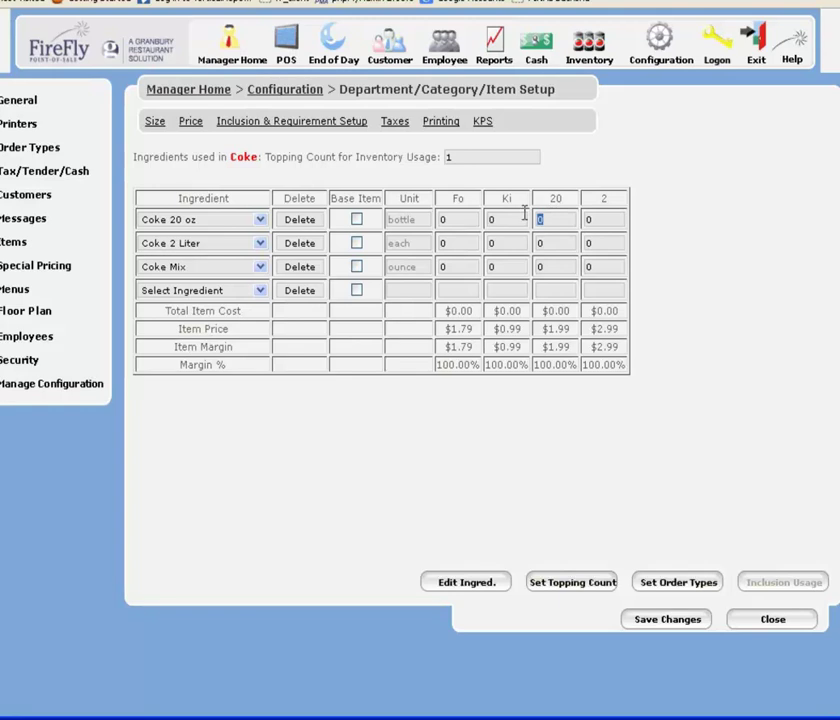
{"action": "type", "text": "1"}
{"action": "left_click", "coordinate": [583, 243]}
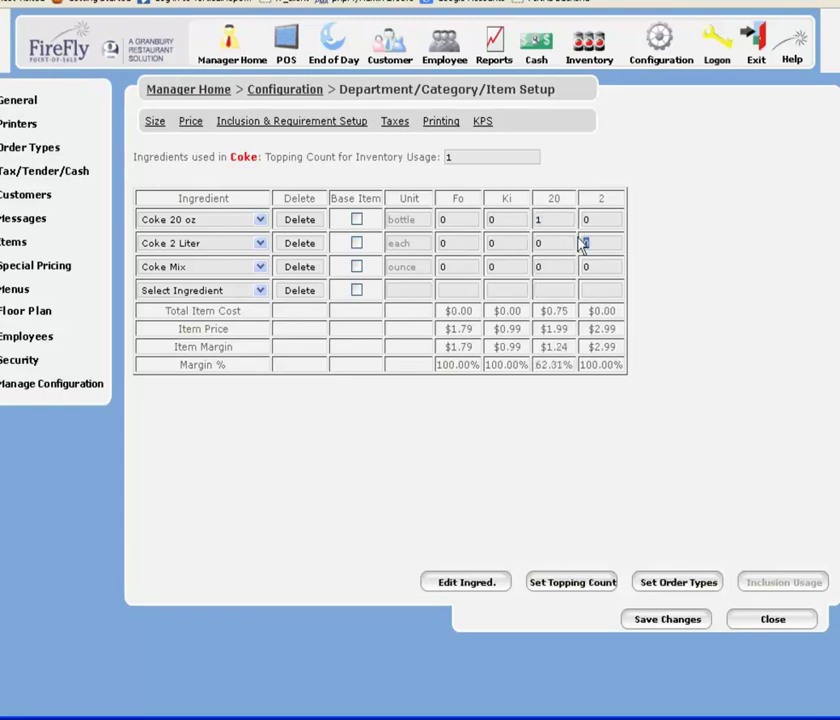
{"action": "type", "text": "1"}
Set the Coke Mix usage to 2 ounces for size Fo and 1 ounce for size Ki.
{"action": "left_click", "coordinate": [440, 267]}
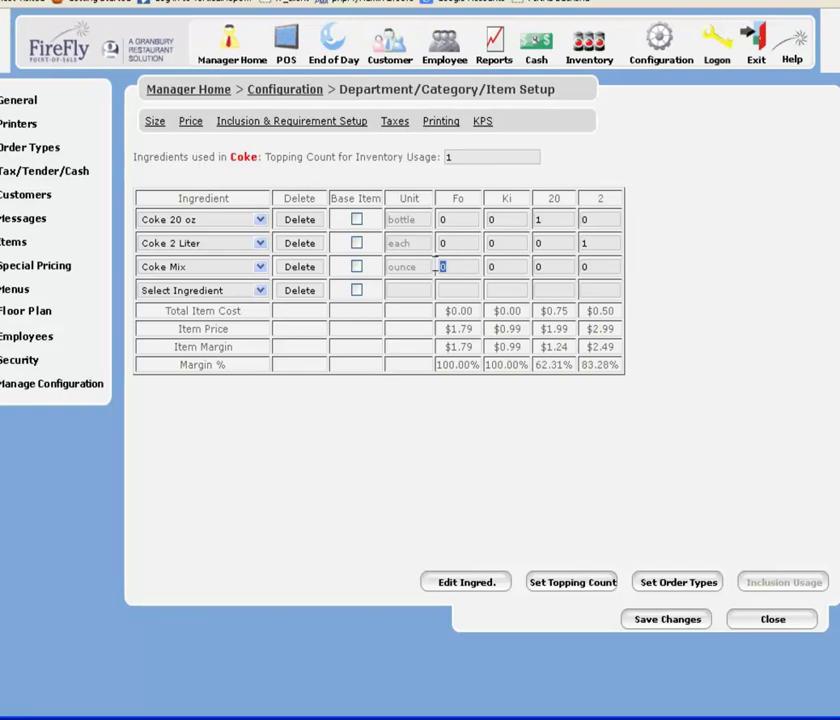
{"action": "type", "text": "2"}
{"action": "key", "text": "Tab"}
{"action": "type", "text": "1"}
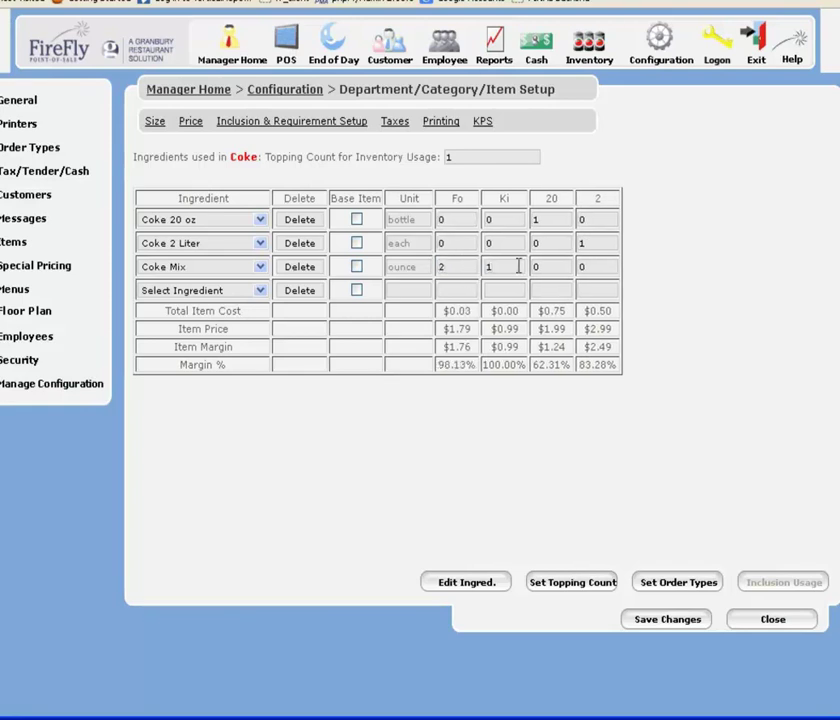
{"action": "left_click", "coordinate": [120, 718]}
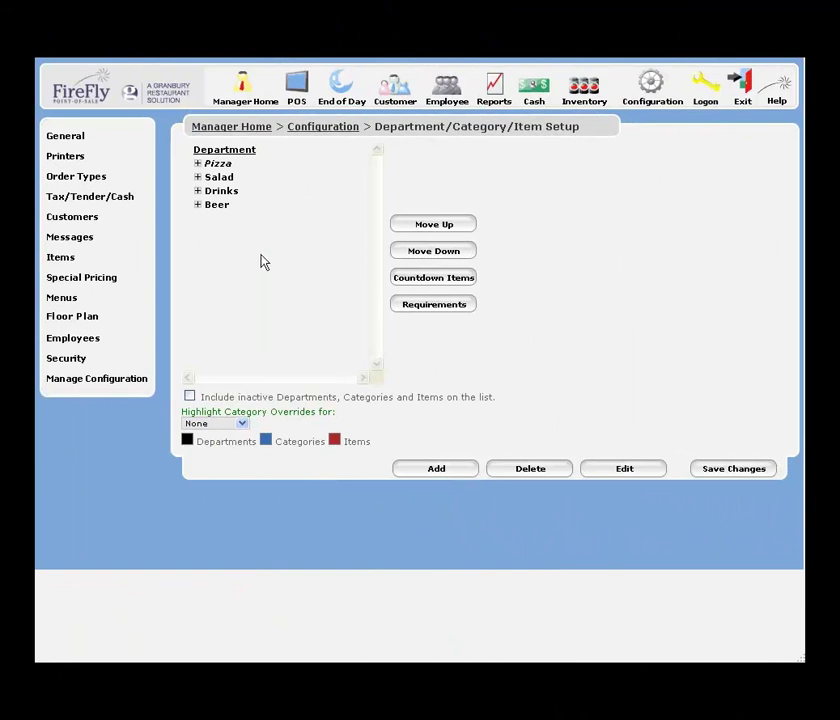
Open the ingredient setup of the Pepperoni item in Pizza Toppings and add Pepperoni as its ingredient.
{"action": "left_click", "coordinate": [198, 164]}
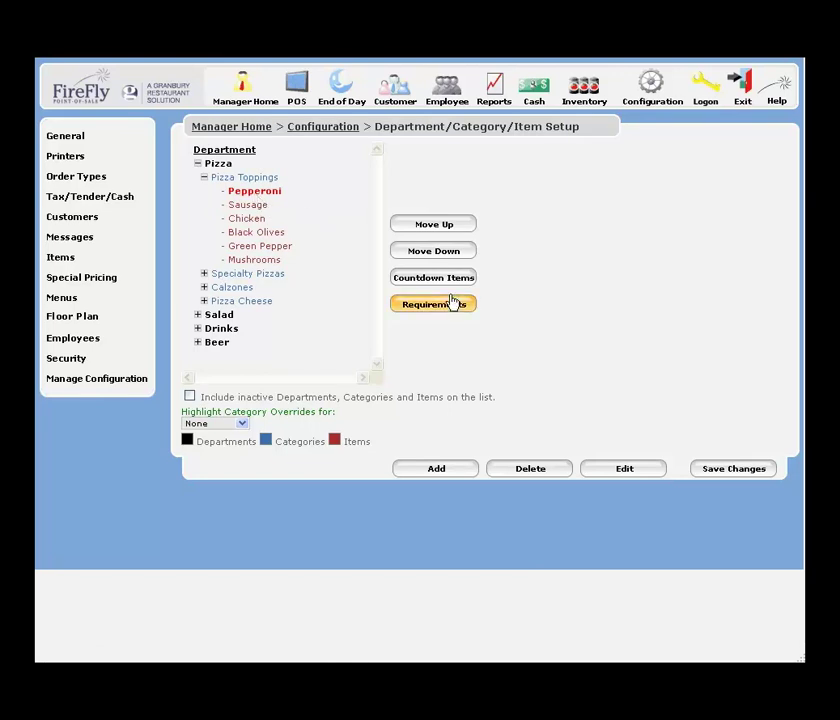
{"action": "left_click", "coordinate": [608, 473]}
{"action": "left_click", "coordinate": [570, 157]}
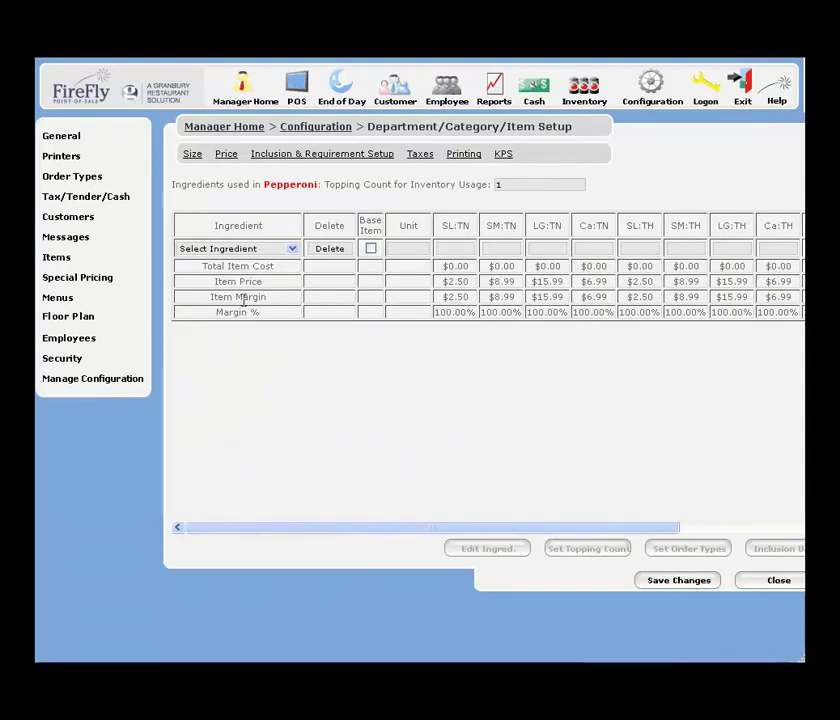
{"action": "left_click", "coordinate": [290, 250]}
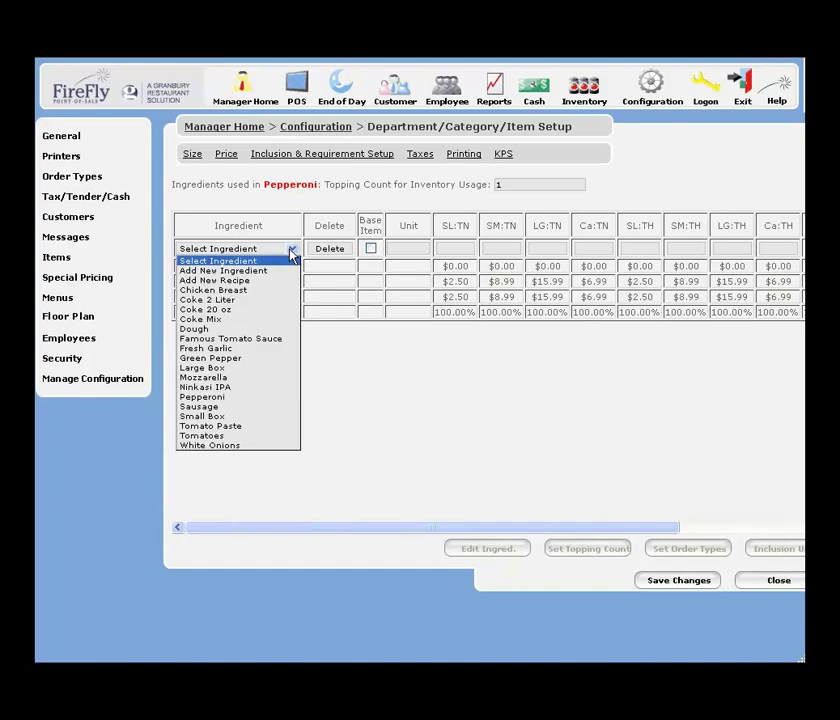
{"action": "left_click", "coordinate": [266, 398]}
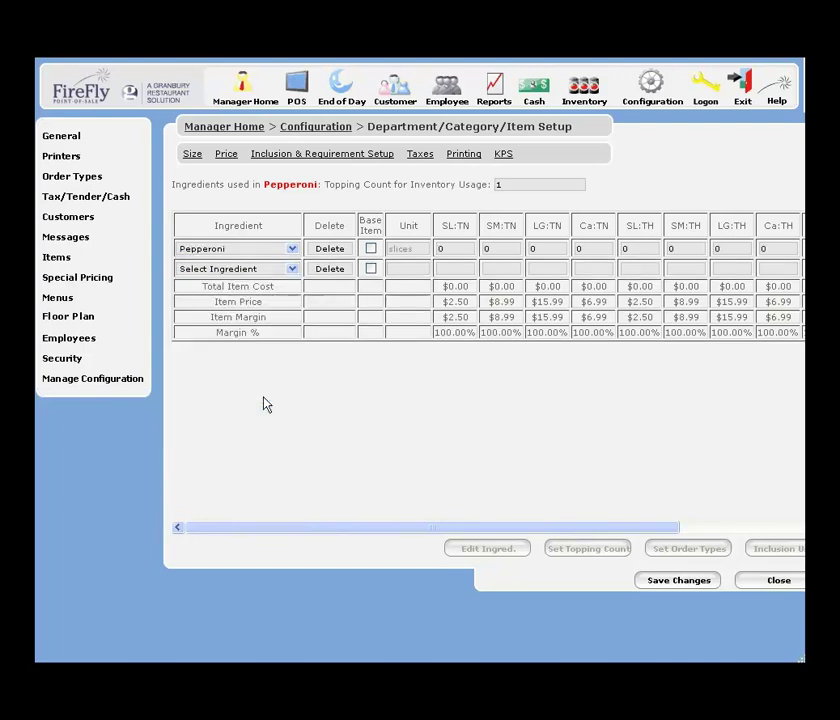
Set the Pepperoni slices to 3 for SL, 7 for SM and 15 for LG under TN and TH, with 5 for Ca:TN and 3 for Ca:TH.
{"action": "left_click", "coordinate": [448, 248]}
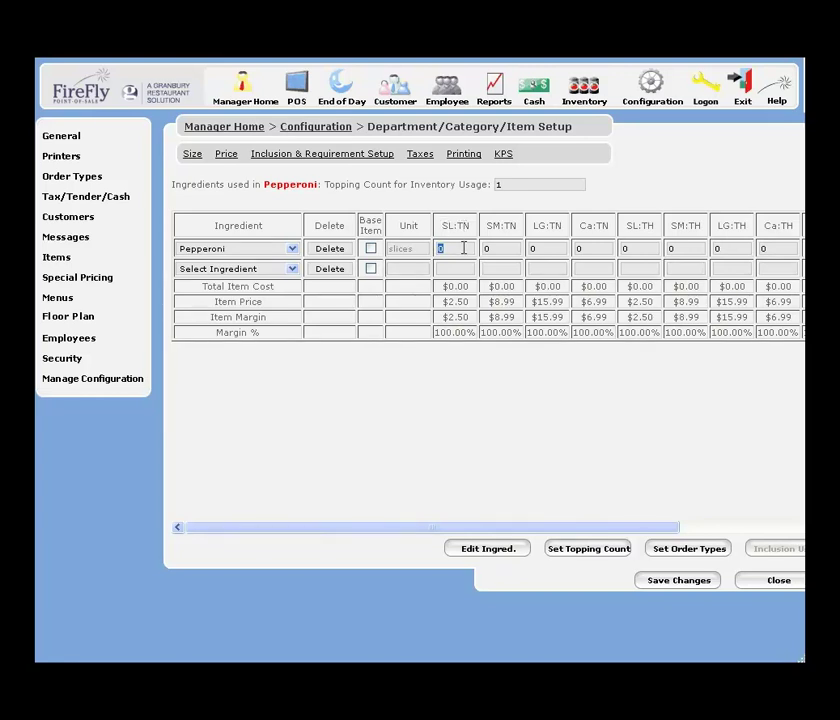
{"action": "type", "text": "3"}
{"action": "key", "text": "Tab"}
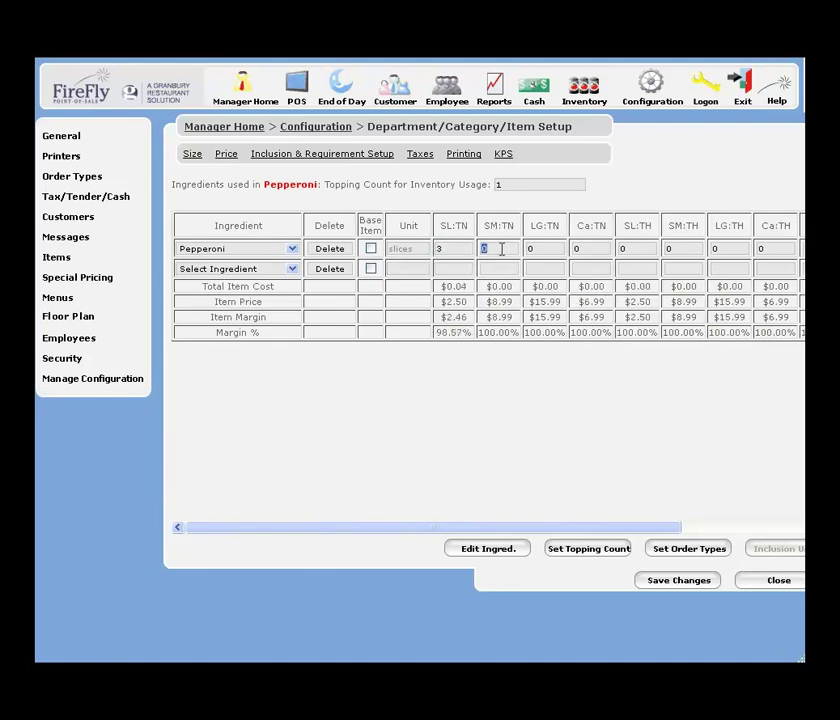
{"action": "type", "text": "7"}
{"action": "key", "text": "Tab"}
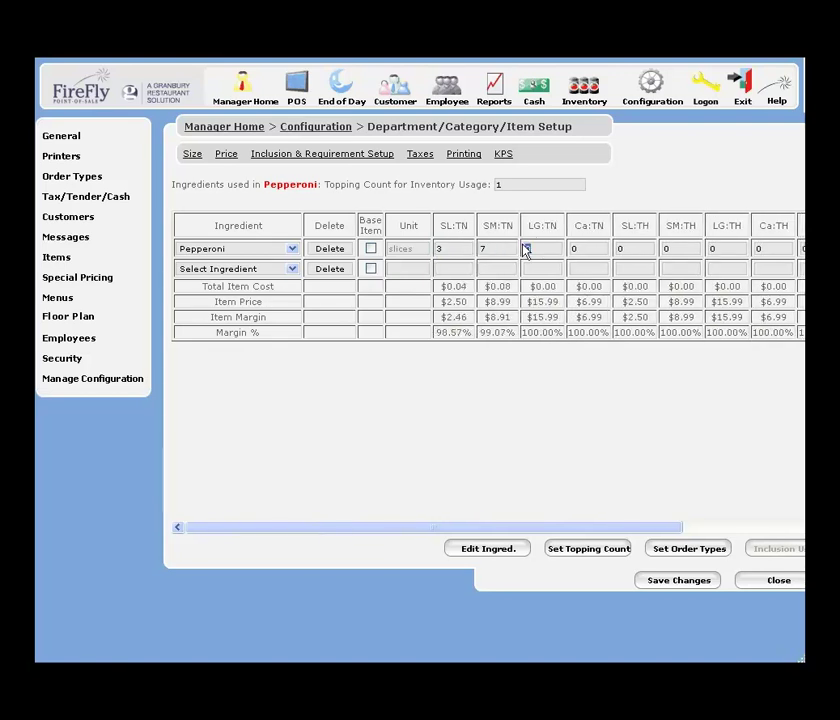
{"action": "type", "text": "15"}
{"action": "key", "text": "Tab"}
{"action": "left_click_drag", "start_coordinate": [566, 530], "coordinate": [689, 533]}
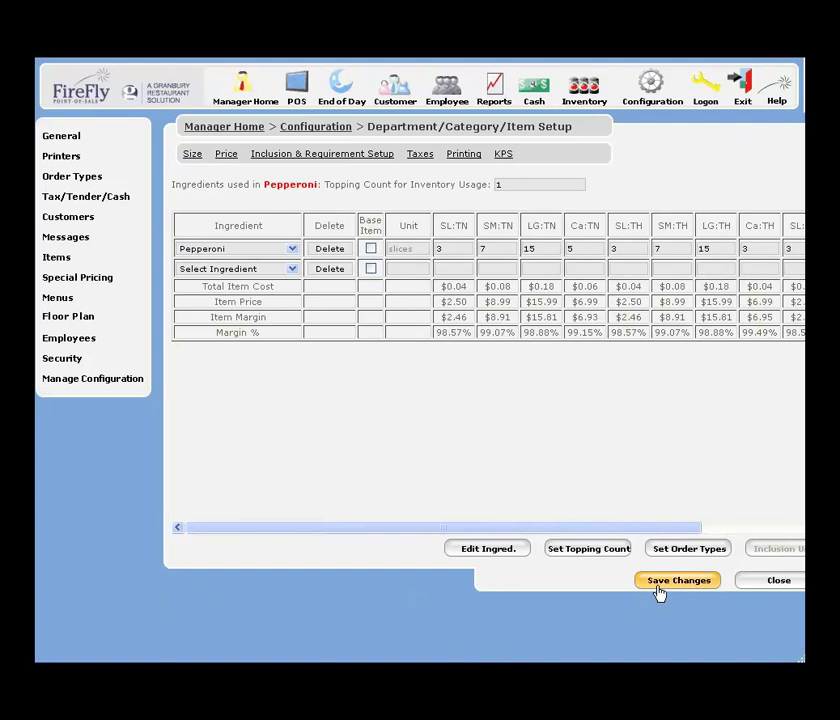
Save the Pepperoni ingredient usage and exit the item's setup.
{"action": "left_click", "coordinate": [678, 592]}
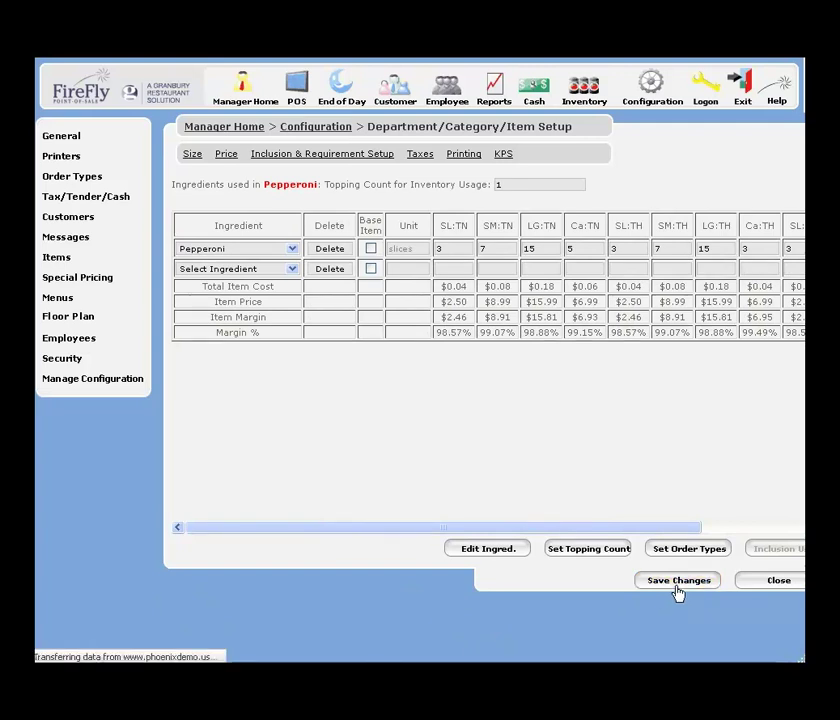
{"action": "left_click", "coordinate": [785, 584]}
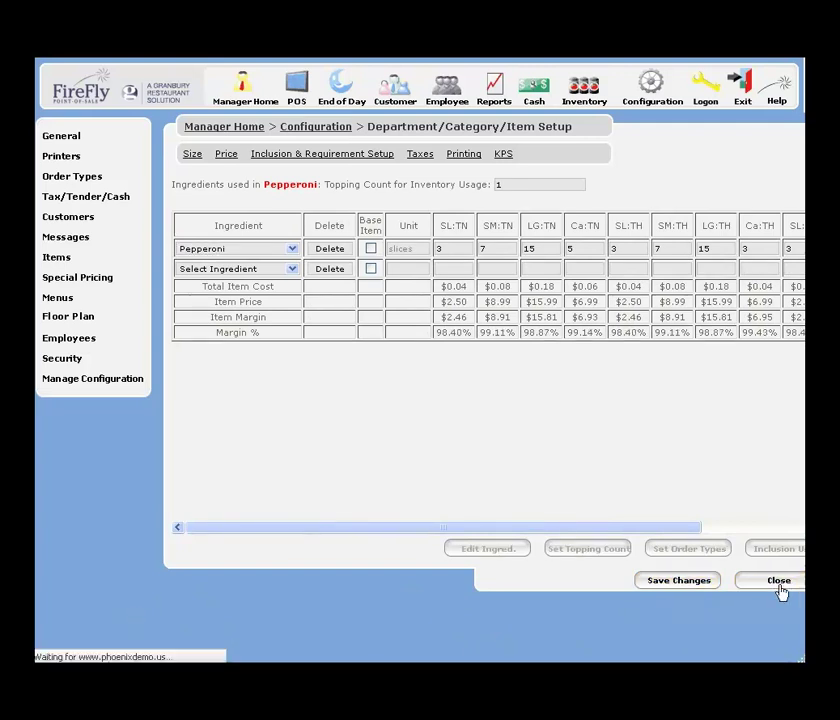
{"action": "left_click", "coordinate": [740, 429]}
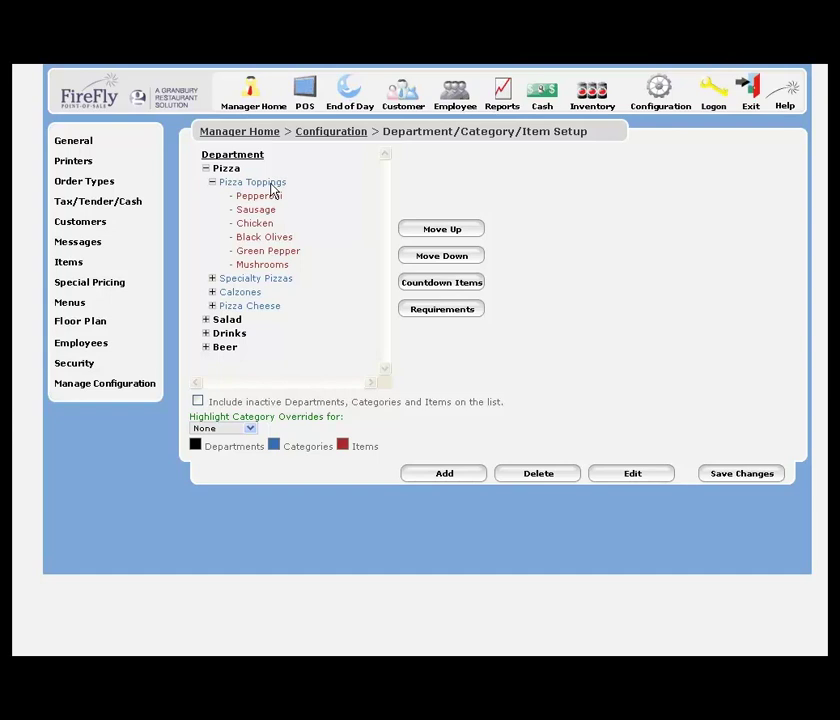
Open the ingredient setup of the Pizza Toppings category.
{"action": "left_click", "coordinate": [270, 185]}
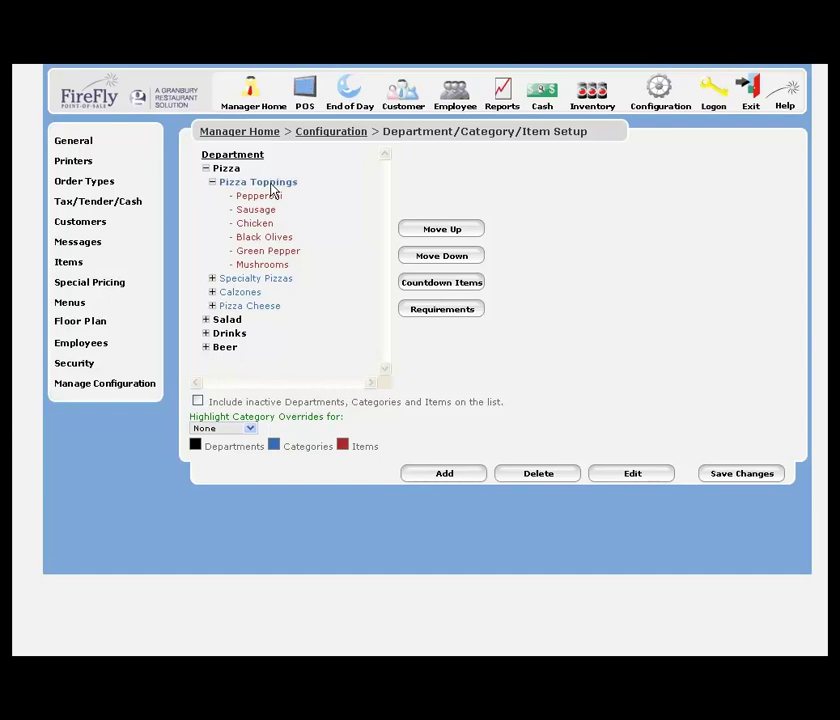
{"action": "left_click", "coordinate": [633, 477]}
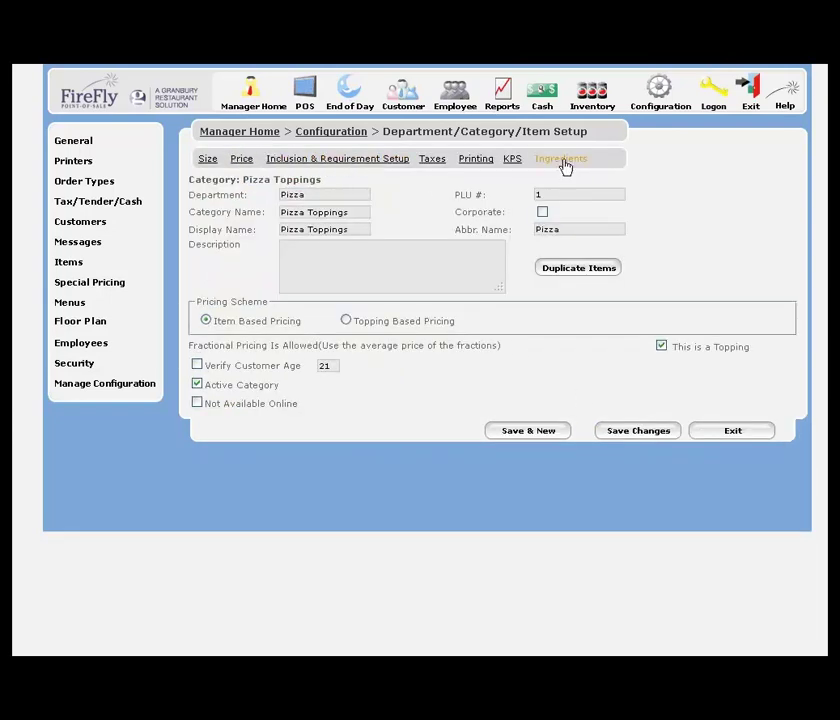
{"action": "left_click", "coordinate": [563, 160]}
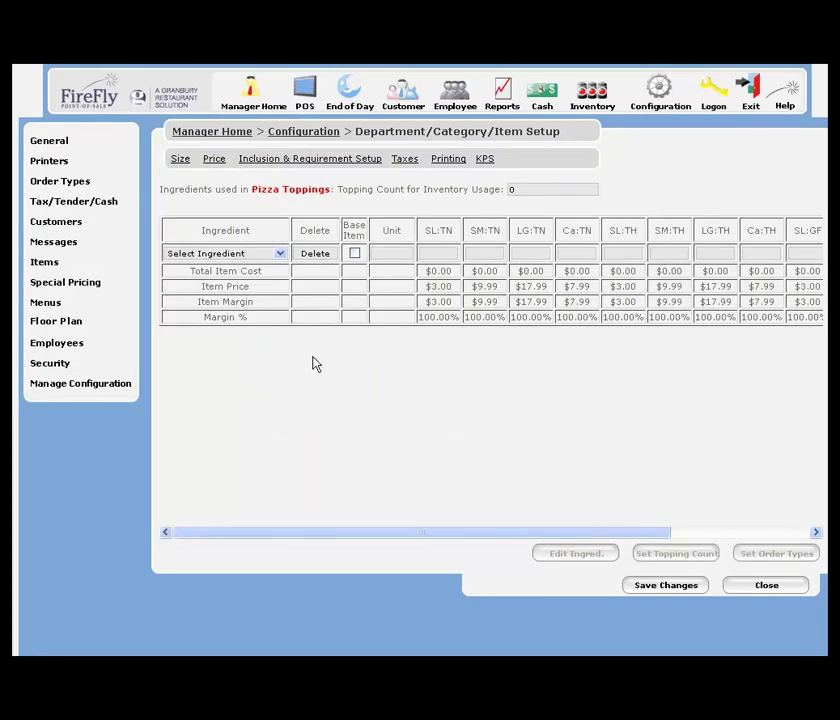
Add Dough, Famous Tomato Sauce, Large Box and Small Box as ingredients of the Pizza Toppings category.
{"action": "left_click", "coordinate": [281, 255]}
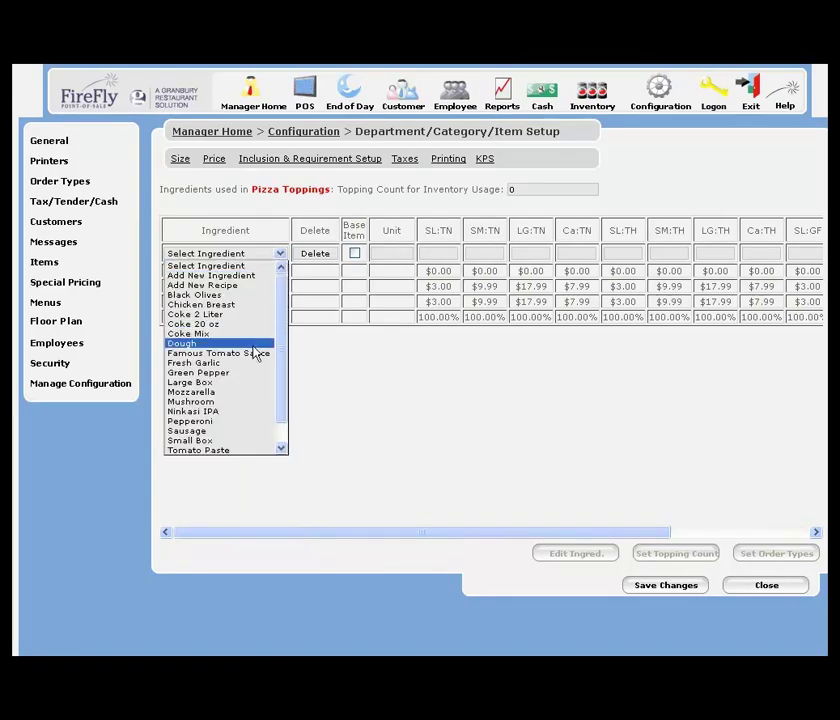
{"action": "left_click", "coordinate": [256, 346]}
{"action": "left_click", "coordinate": [281, 274]}
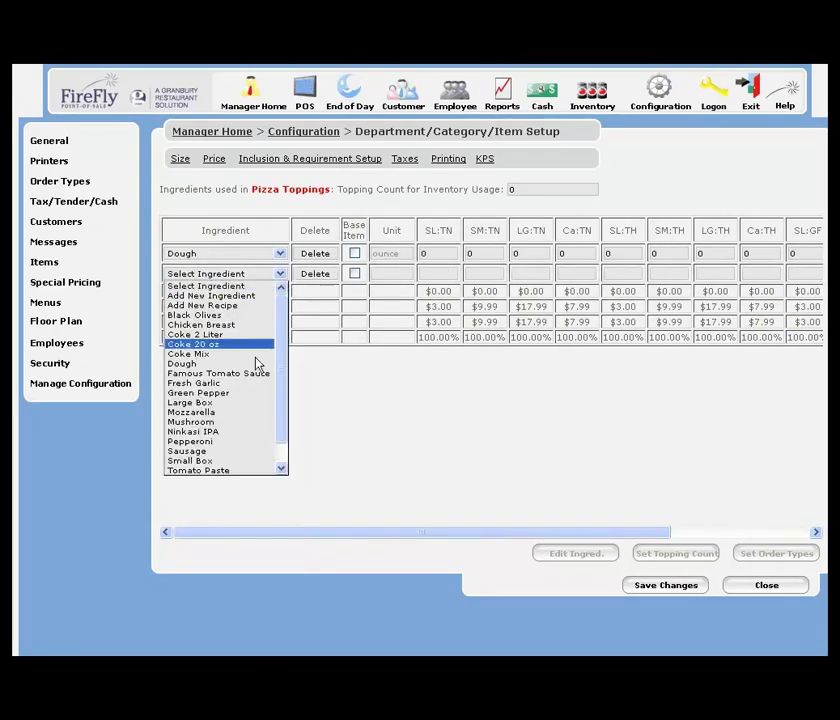
{"action": "left_click", "coordinate": [257, 383]}
{"action": "left_click", "coordinate": [281, 294]}
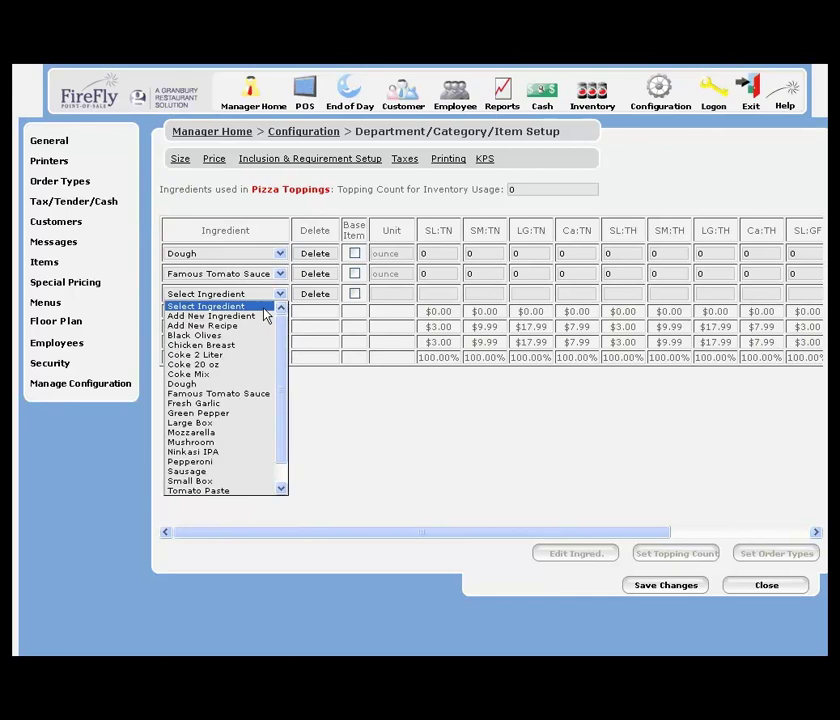
{"action": "left_click", "coordinate": [250, 423]}
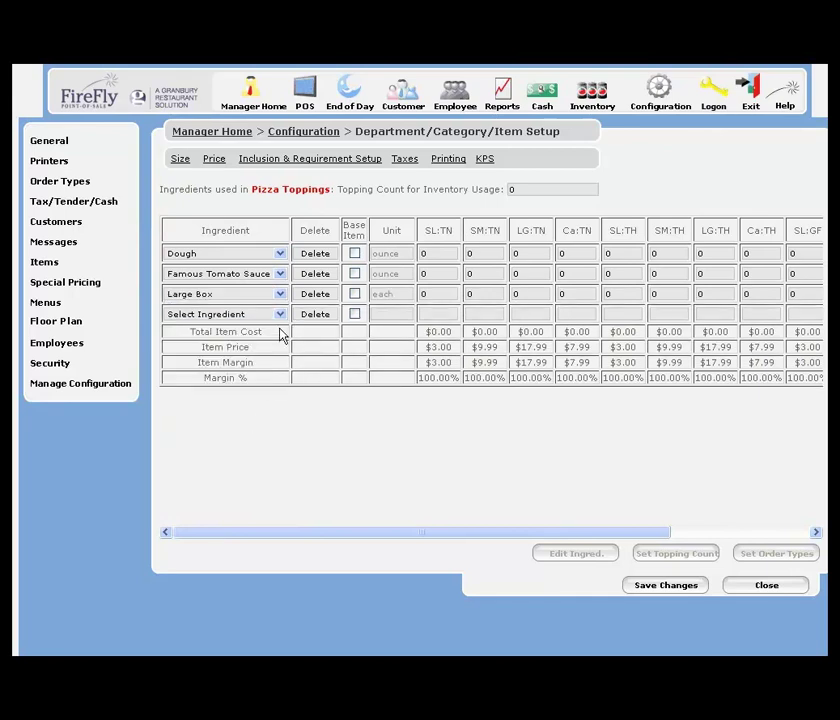
{"action": "left_click", "coordinate": [281, 314]}
{"action": "left_click", "coordinate": [245, 501]}
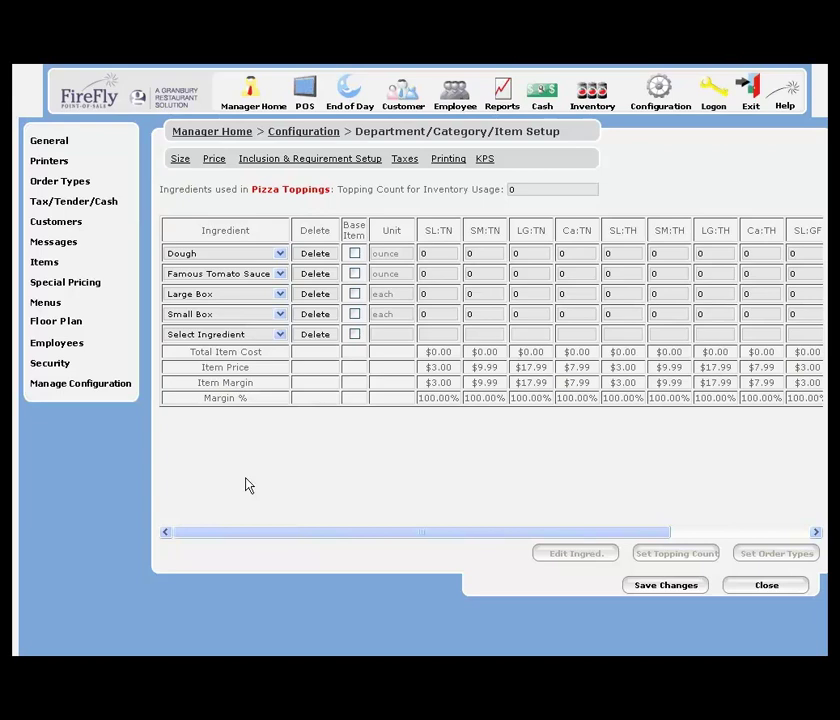
Mark Dough, Famous Tomato Sauce, Large Box and Small Box as base items of the Pizza Toppings category.
{"action": "left_click", "coordinate": [354, 254]}
{"action": "left_click", "coordinate": [355, 274]}
{"action": "left_click", "coordinate": [354, 294]}
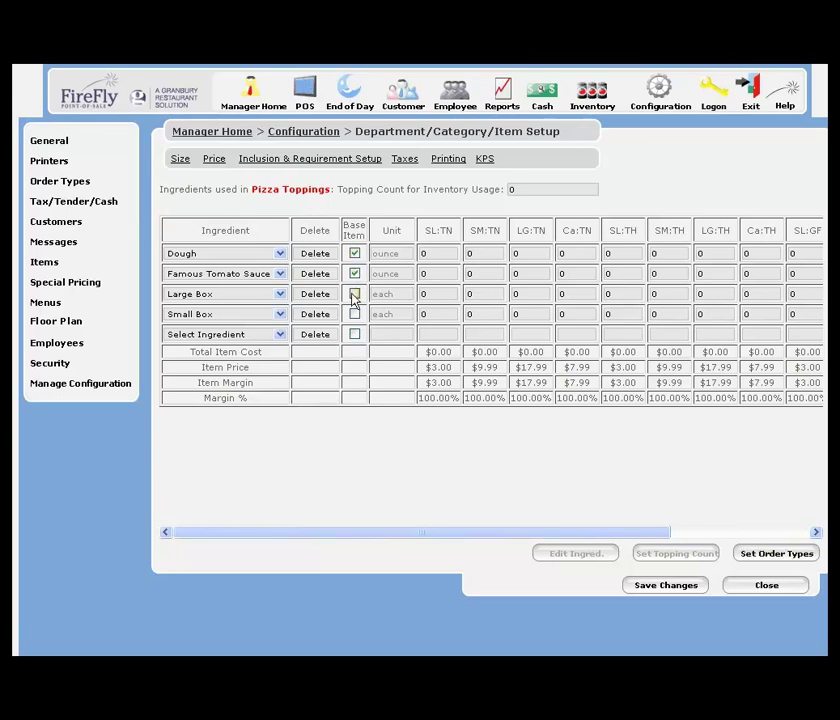
{"action": "left_click", "coordinate": [354, 316]}
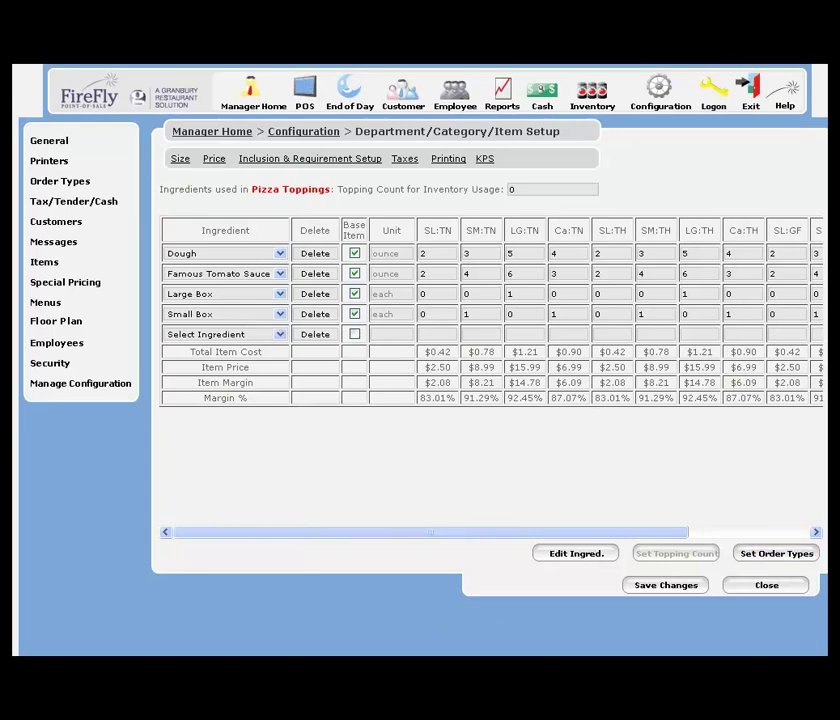
Exclude the Dine In, Bar, Table and Eat-in order types from the Large Box usage and save.
{"action": "left_click", "coordinate": [430, 293]}
{"action": "left_click", "coordinate": [778, 553]}
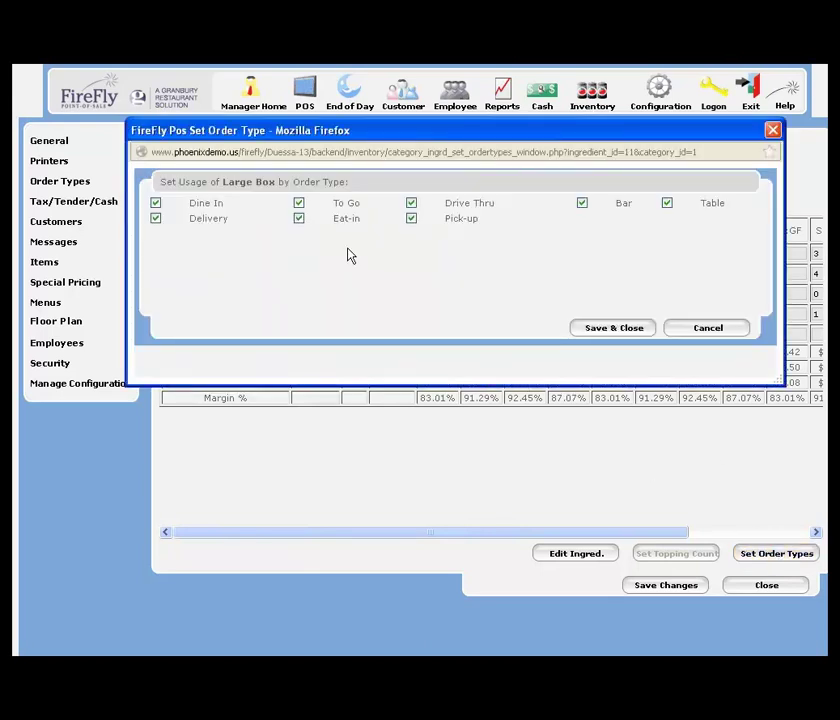
{"action": "left_click", "coordinate": [156, 205]}
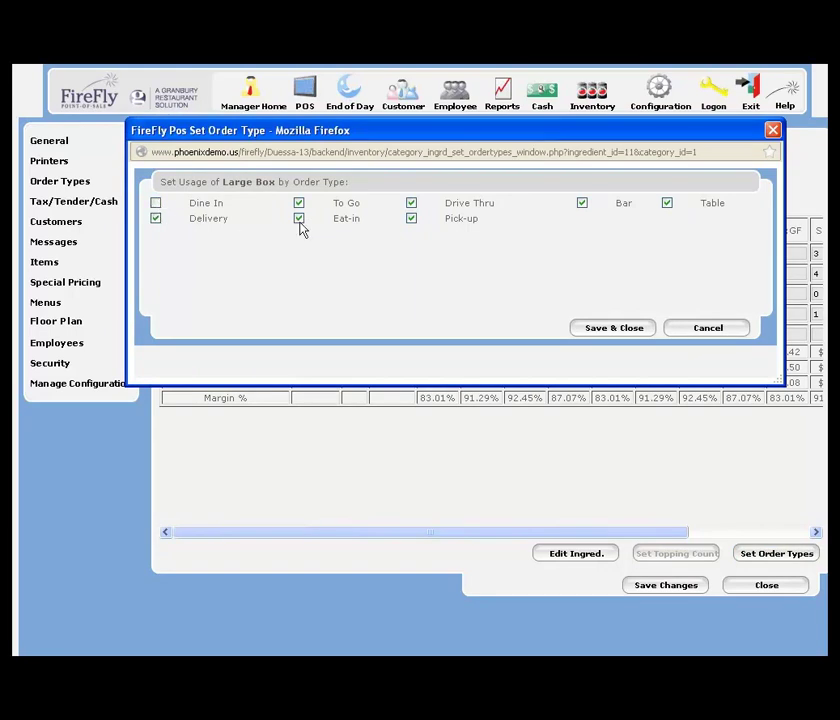
{"action": "left_click", "coordinate": [582, 205]}
{"action": "left_click", "coordinate": [667, 205]}
{"action": "left_click", "coordinate": [298, 218]}
{"action": "left_click", "coordinate": [609, 330]}
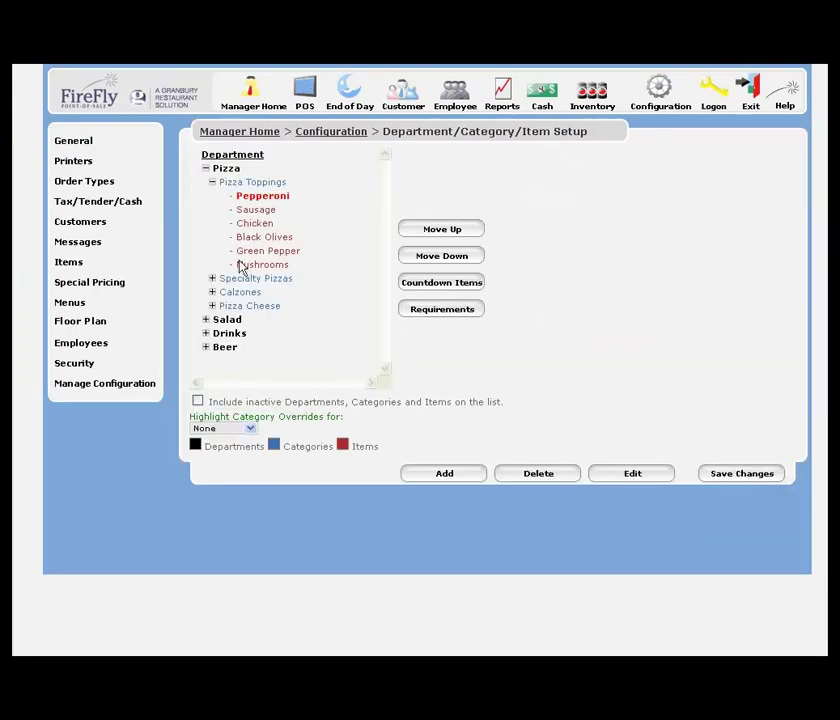
Open the topping count usage for the Pepperoni item's SM:TN pepperoni slices.
{"action": "left_click", "coordinate": [636, 479]}
{"action": "left_click", "coordinate": [563, 163]}
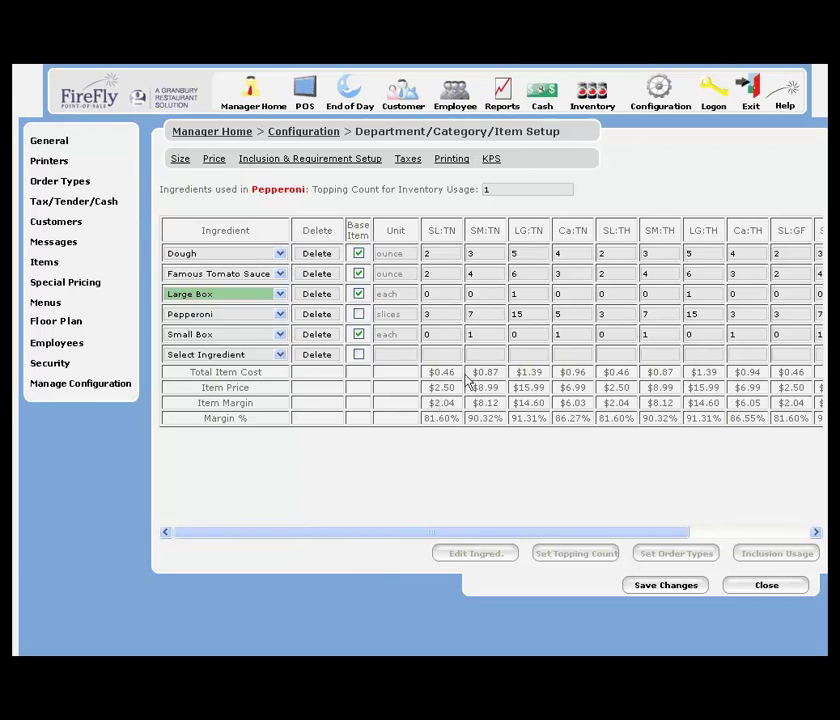
{"action": "left_click", "coordinate": [481, 316]}
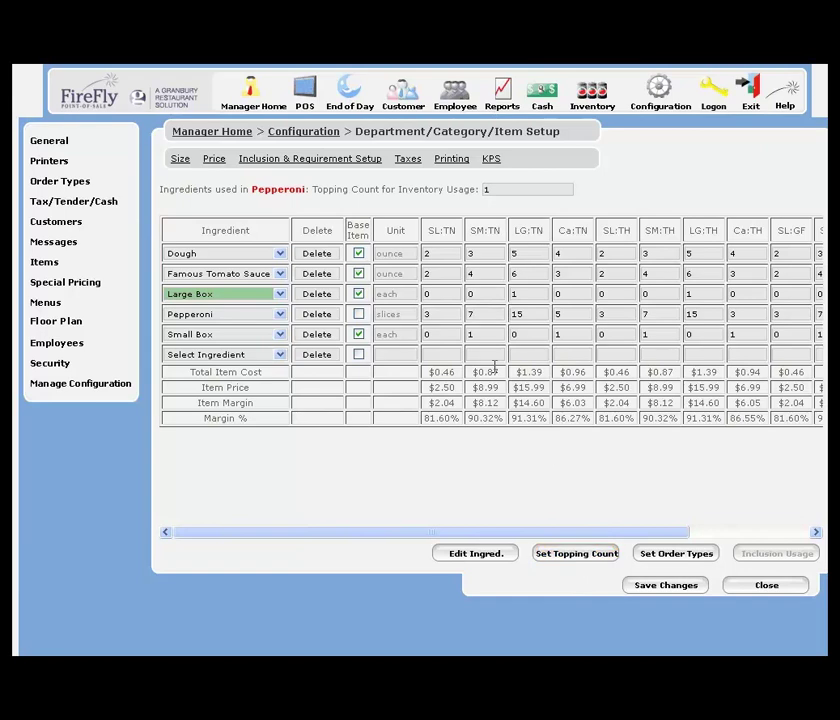
{"action": "double_click", "coordinate": [477, 313]}
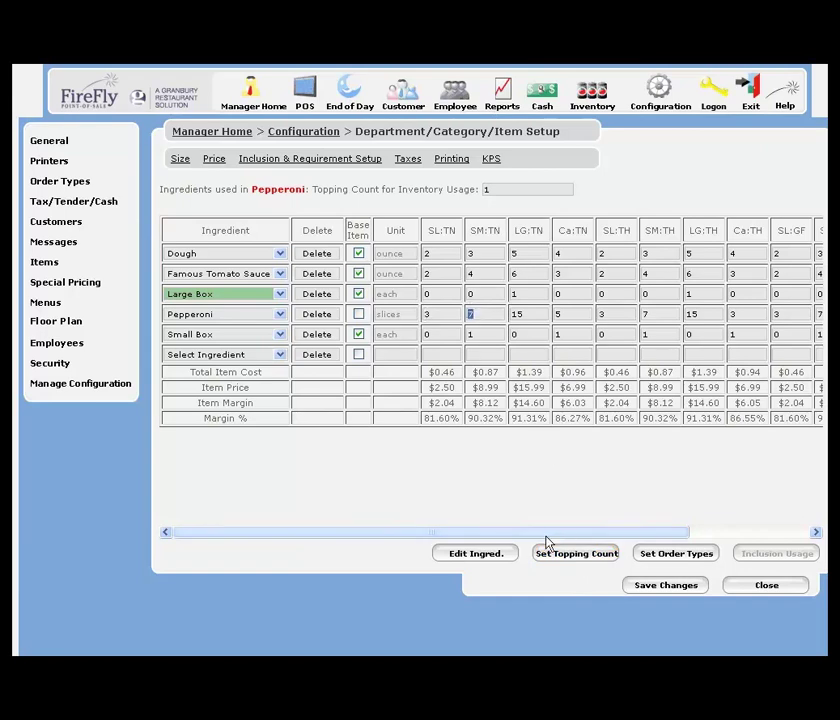
{"action": "left_click", "coordinate": [577, 562]}
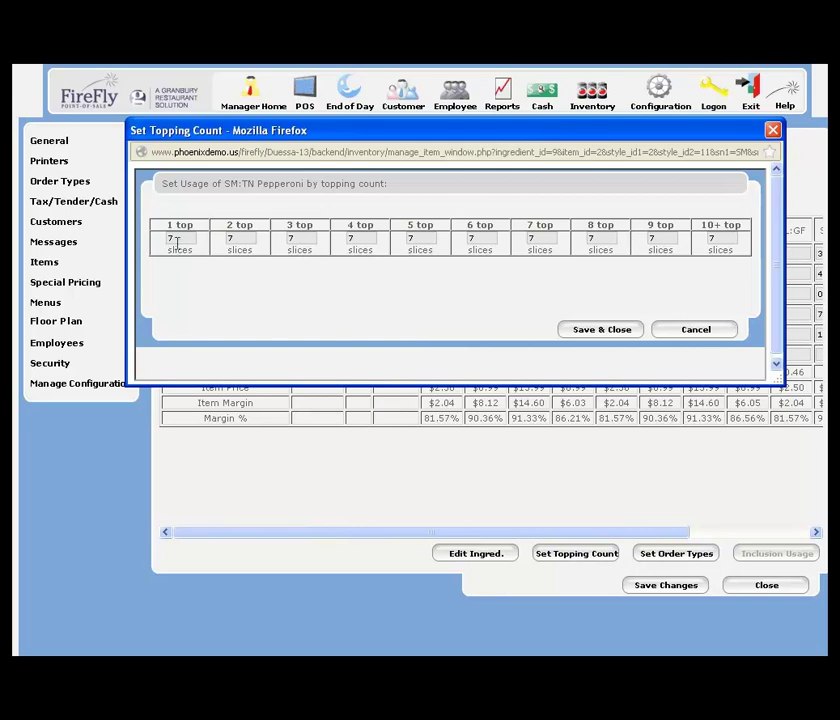
Set the SM:TN pepperoni usage to 15 slices for 1 topping and 10 slices for 2 toppings.
{"action": "left_click_drag", "start_coordinate": [172, 239], "coordinate": [150, 240]}
{"action": "type", "text": "15"}
{"action": "left_click_drag", "start_coordinate": [240, 246], "coordinate": [225, 247]}
{"action": "type", "text": "10"}
{"action": "double_click", "coordinate": [303, 240]}
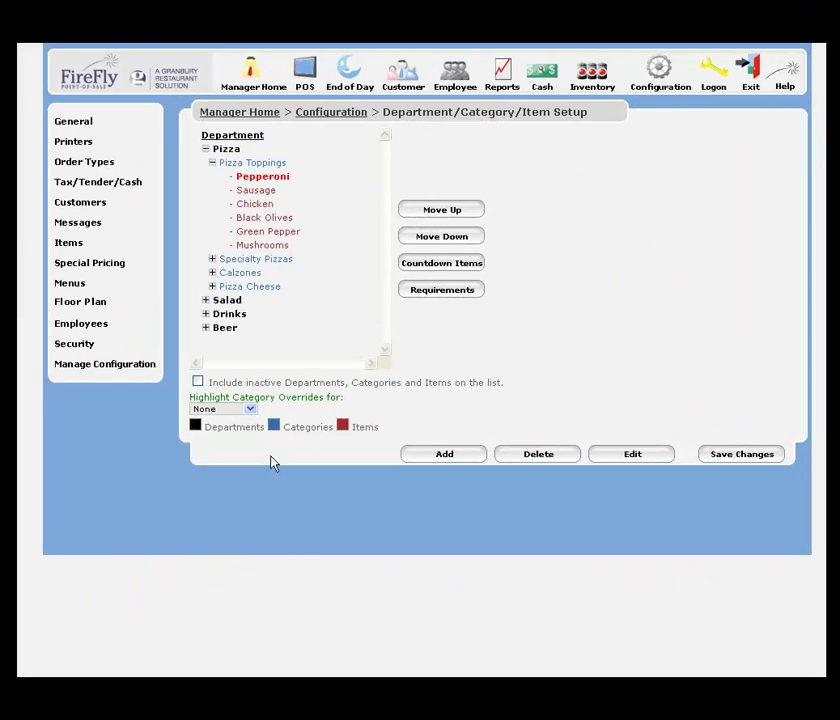
Expand the Pizza Cheese and Specialty Pizzas categories and open the ingredient setup of Specialty Pizzas.
{"action": "left_click", "coordinate": [213, 288]}
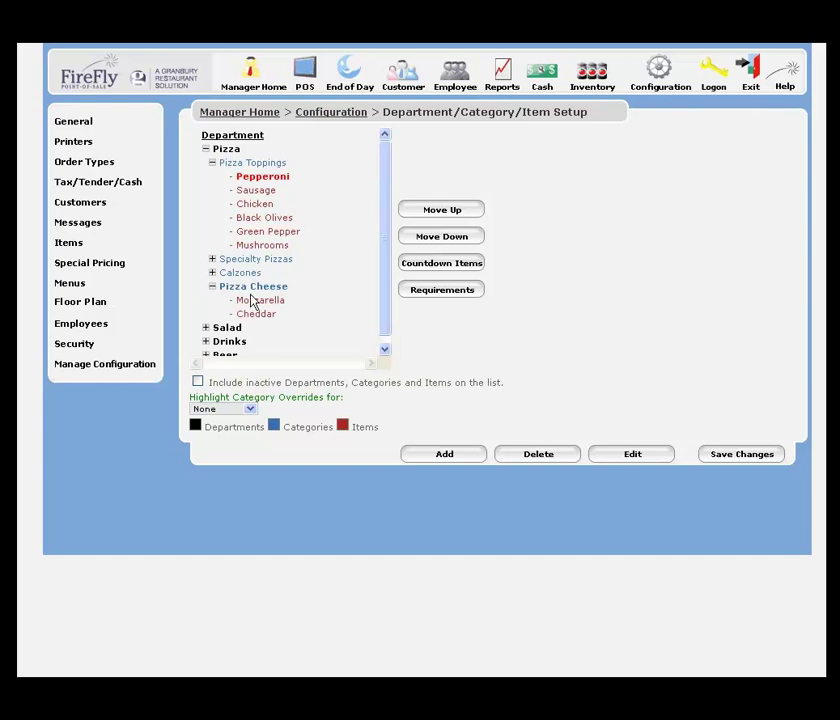
{"action": "left_click", "coordinate": [213, 262]}
{"action": "left_click", "coordinate": [258, 259]}
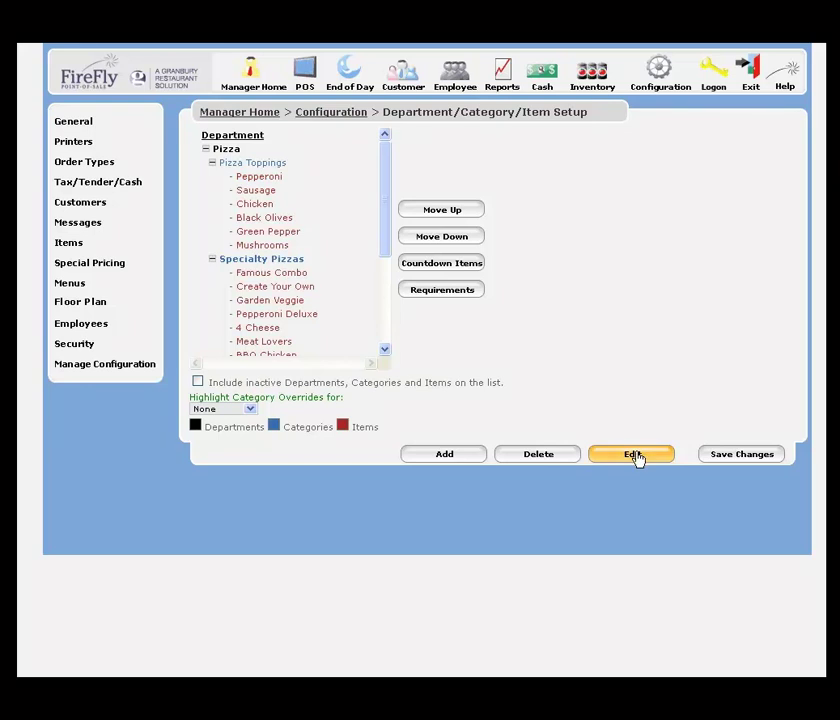
{"action": "left_click", "coordinate": [555, 142]}
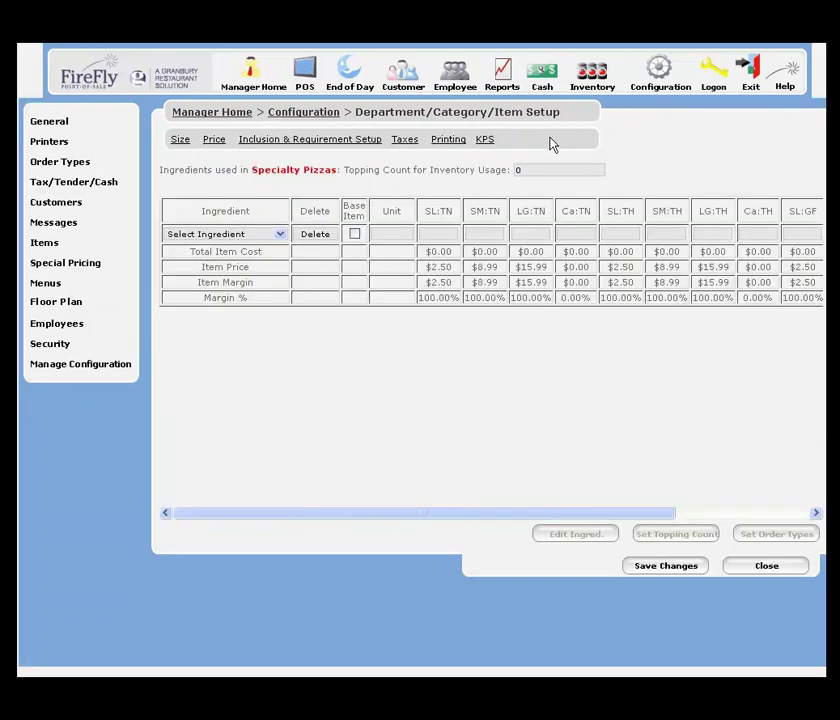
Add Dough, Famous Tomato Sauce, Large Box and Small Box as ingredients of the Specialty Pizzas category.
{"action": "left_click", "coordinate": [280, 234]}
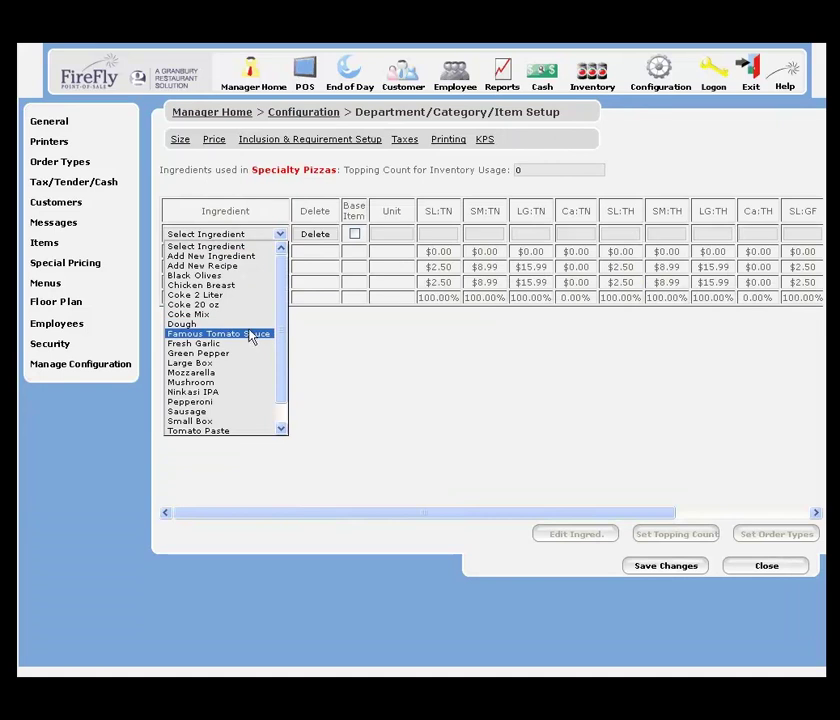
{"action": "left_click", "coordinate": [250, 326]}
{"action": "left_click", "coordinate": [279, 254]}
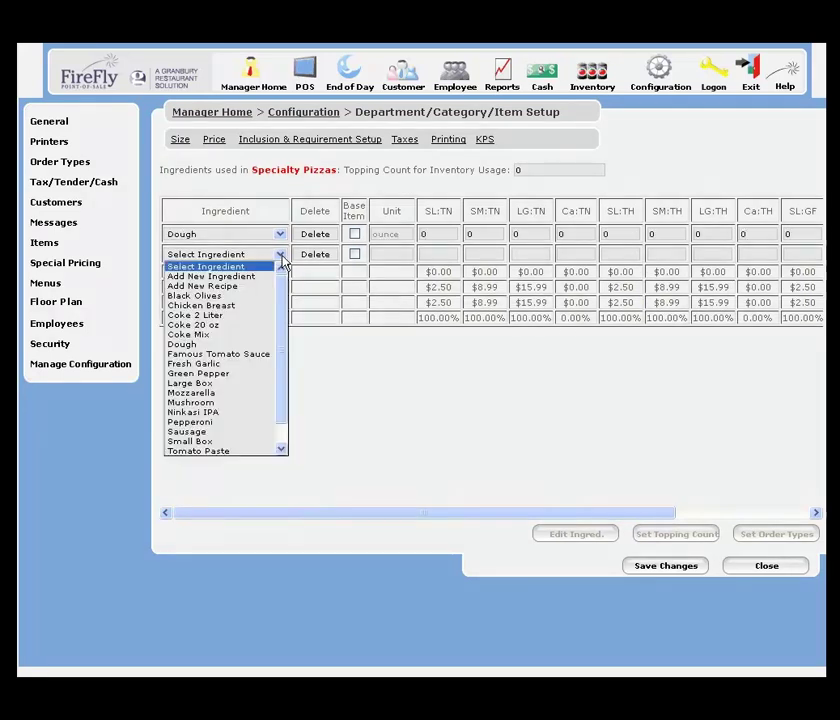
{"action": "left_click", "coordinate": [246, 353]}
{"action": "left_click", "coordinate": [280, 274]}
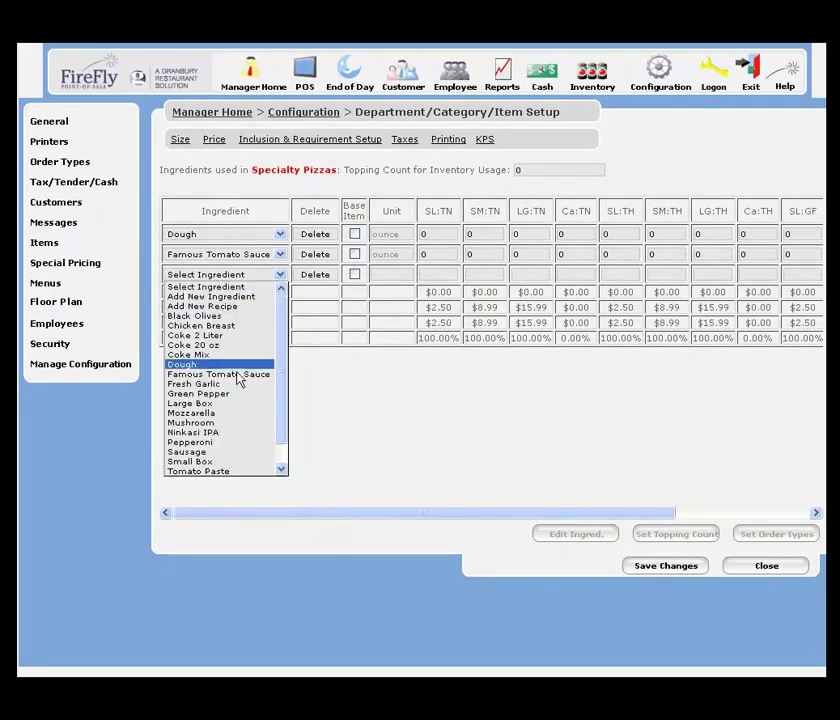
{"action": "left_click", "coordinate": [236, 406]}
{"action": "left_click", "coordinate": [280, 295]}
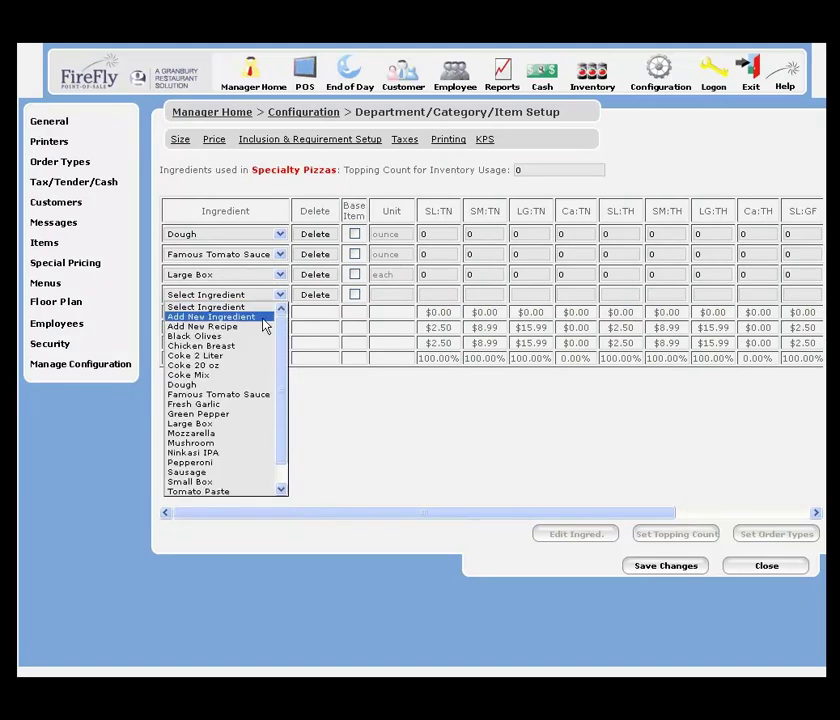
{"action": "left_click", "coordinate": [225, 481]}
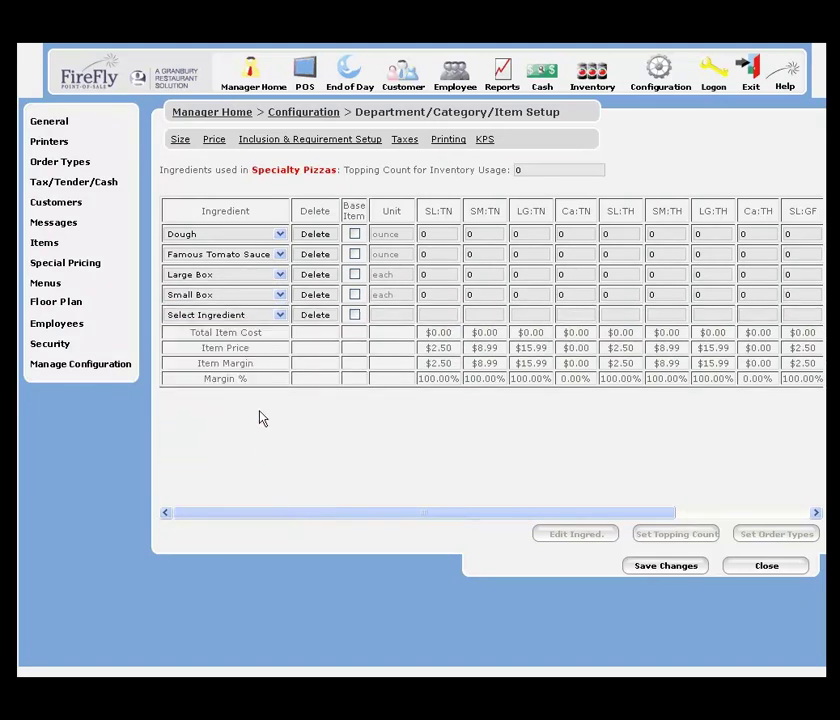
Mark all four Specialty Pizzas ingredients as base items and save the changes.
{"action": "left_click", "coordinate": [354, 234]}
{"action": "left_click", "coordinate": [354, 254]}
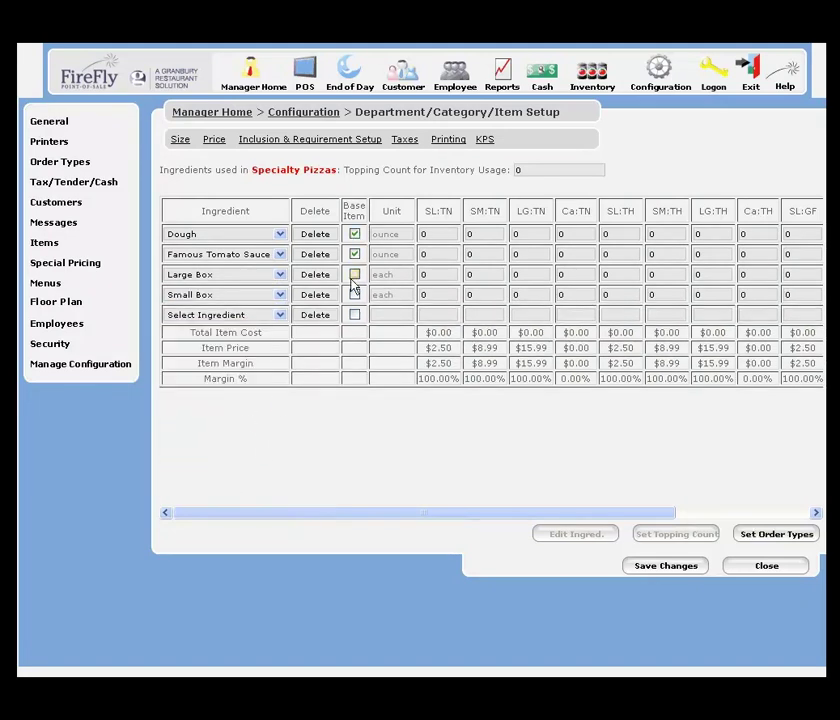
{"action": "left_click", "coordinate": [354, 274]}
{"action": "left_click", "coordinate": [354, 294]}
{"action": "left_click", "coordinate": [677, 564]}
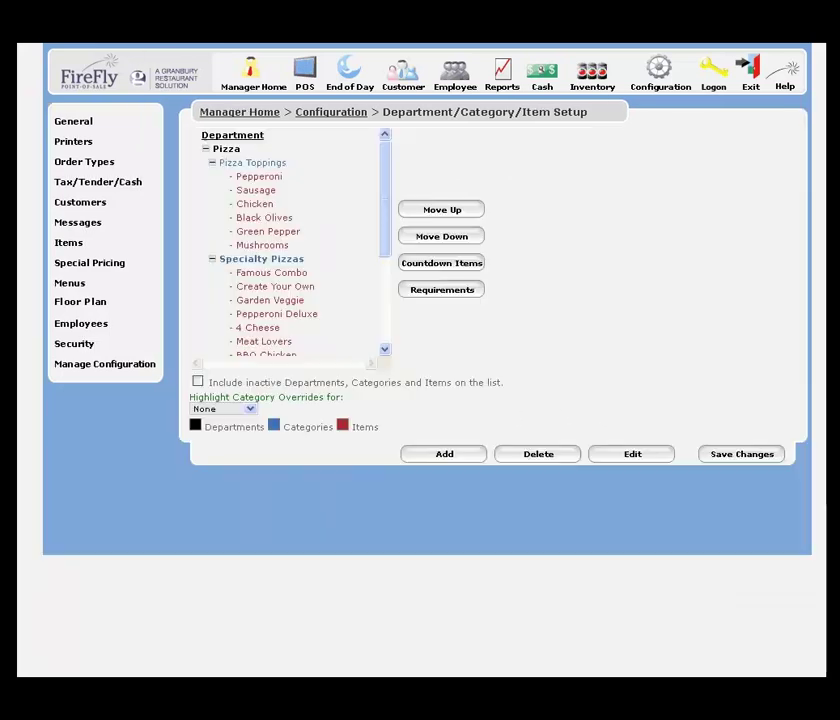
Open the ingredient setup of the Famous Combo item in Specialty Pizzas.
{"action": "left_click", "coordinate": [270, 277]}
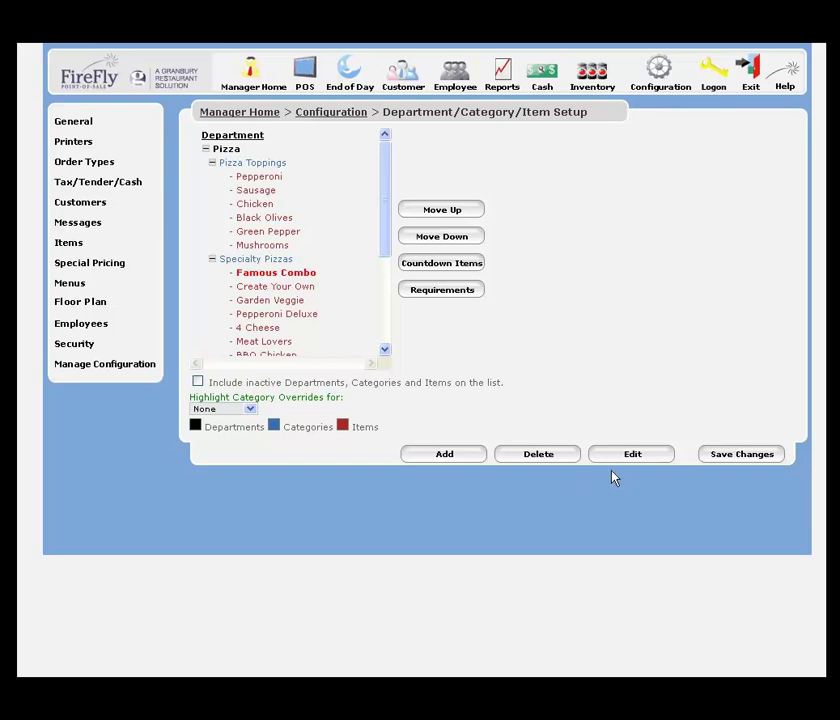
{"action": "left_click", "coordinate": [632, 454]}
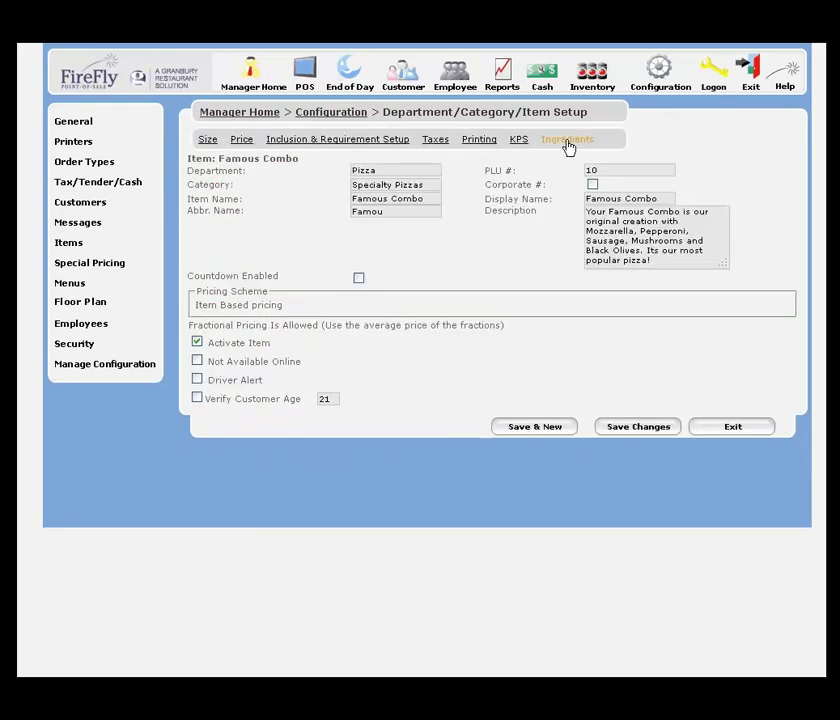
{"action": "left_click", "coordinate": [566, 141]}
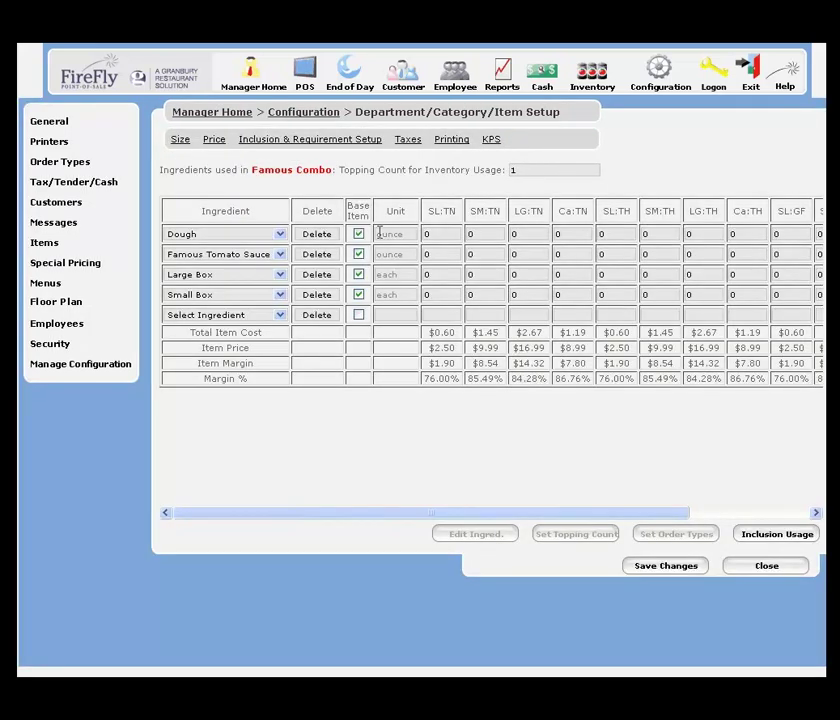
Check which items are included in Famous Combo and return to its ingredient setup.
{"action": "left_click", "coordinate": [289, 141]}
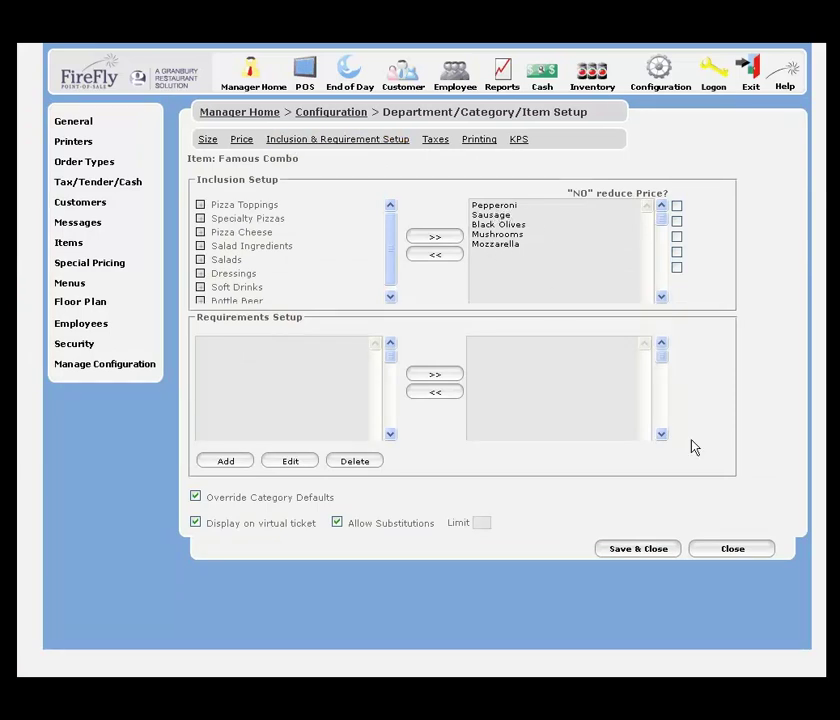
{"action": "left_click", "coordinate": [732, 549]}
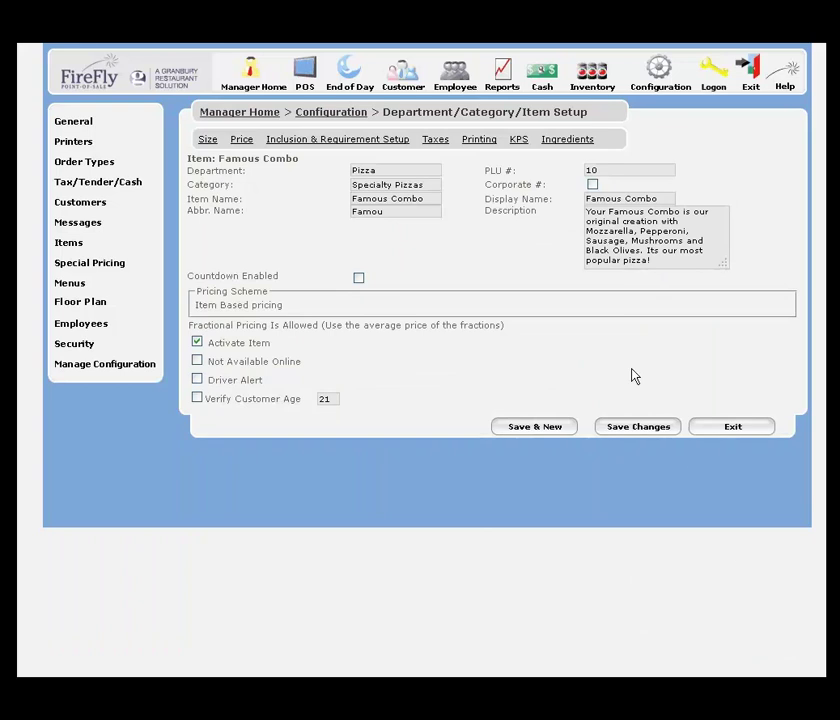
{"action": "left_click", "coordinate": [571, 142]}
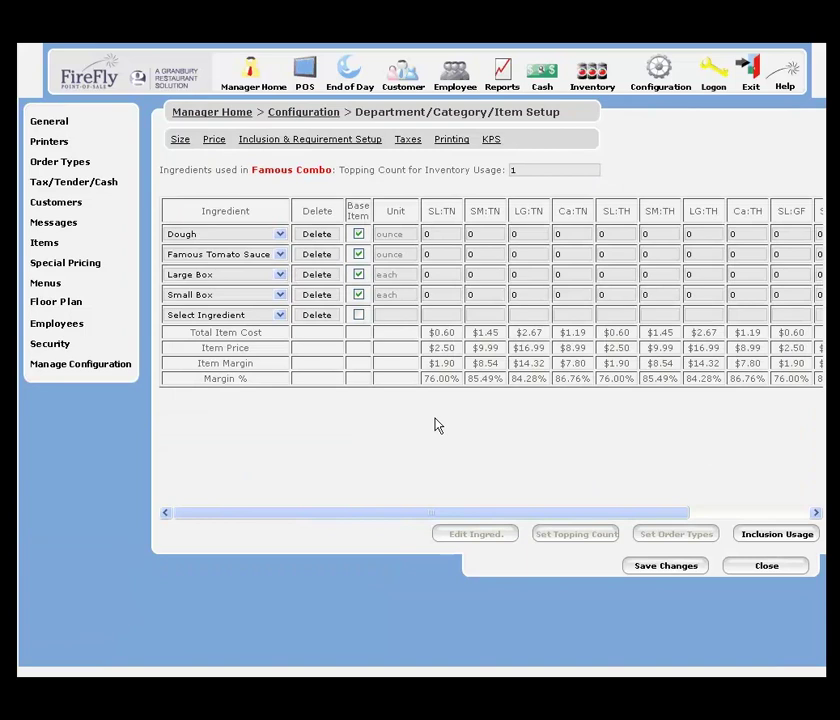
Set Famous Combo's included usage for the Large size to 12 slices of Pepperoni and 5 ounces of Sausage, and save it.
{"action": "left_click", "coordinate": [777, 540]}
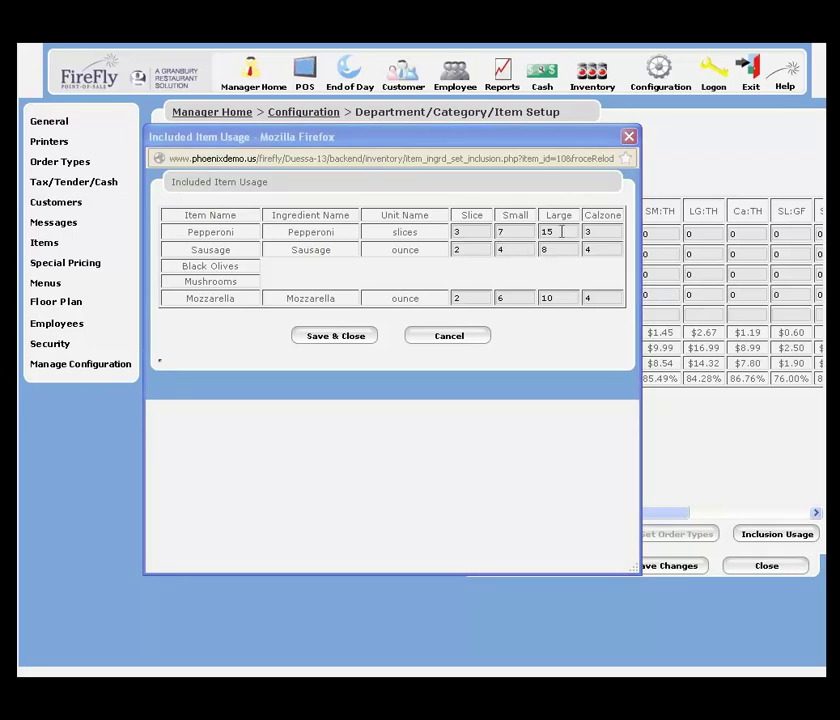
{"action": "left_click", "coordinate": [561, 231]}
{"action": "double_click", "coordinate": [561, 231]}
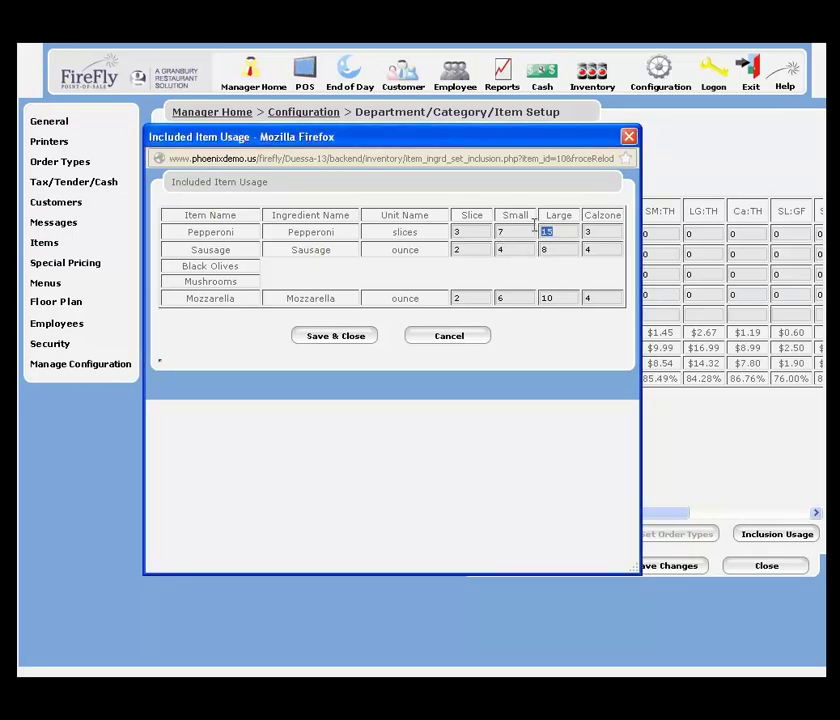
{"action": "type", "text": "12"}
{"action": "left_click", "coordinate": [559, 249]}
{"action": "double_click", "coordinate": [559, 249]}
{"action": "type", "text": "5"}
{"action": "left_click", "coordinate": [338, 346]}
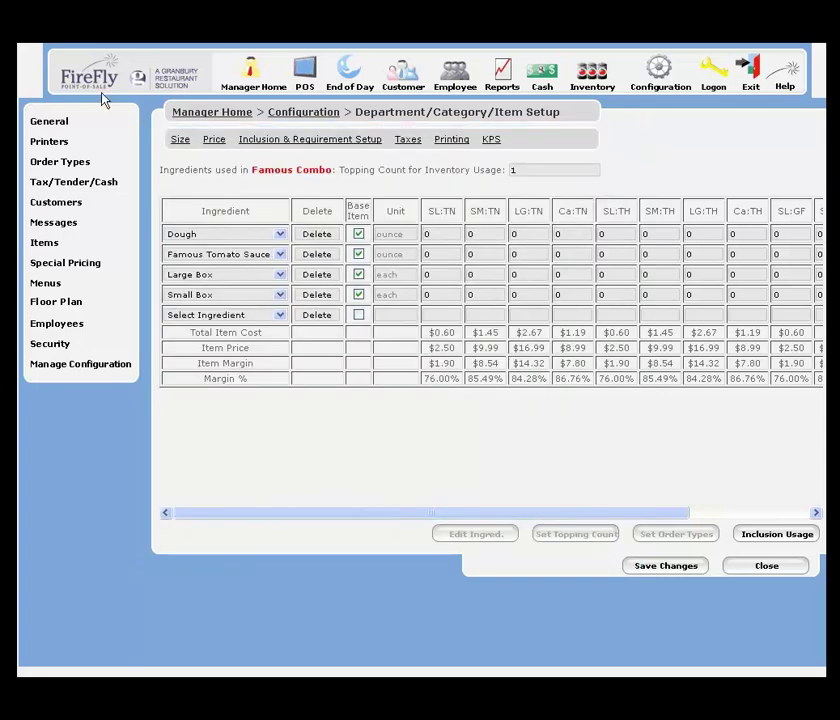